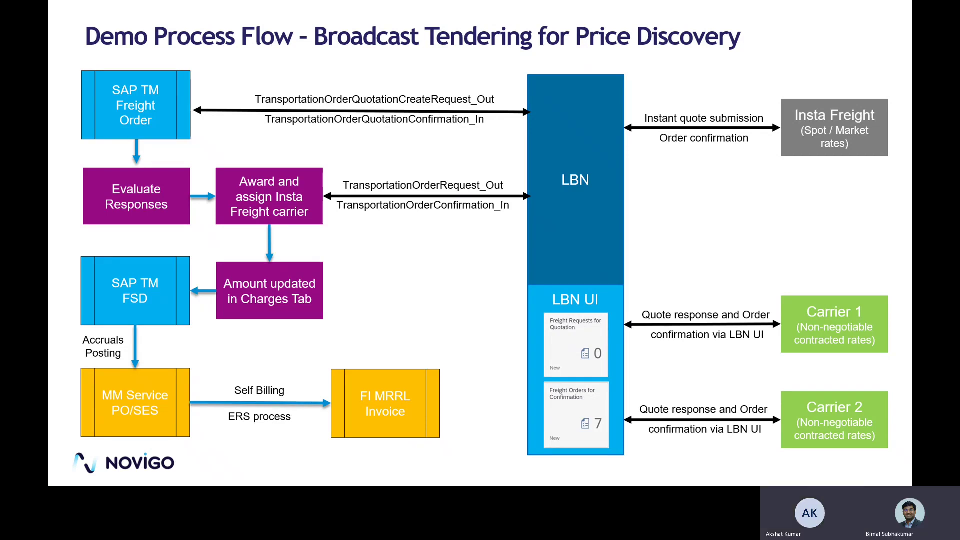
# Leave the slide show and bring up the Display Freight Order screen in Firefox.
pyautogui.hotkey('alt', 'Tab')
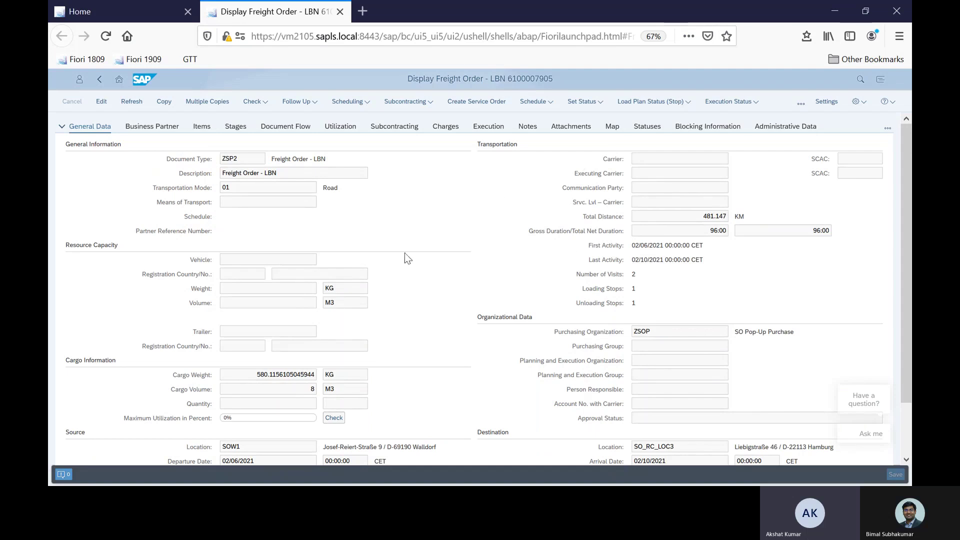
pyautogui.scroll(-3, 413, 290)
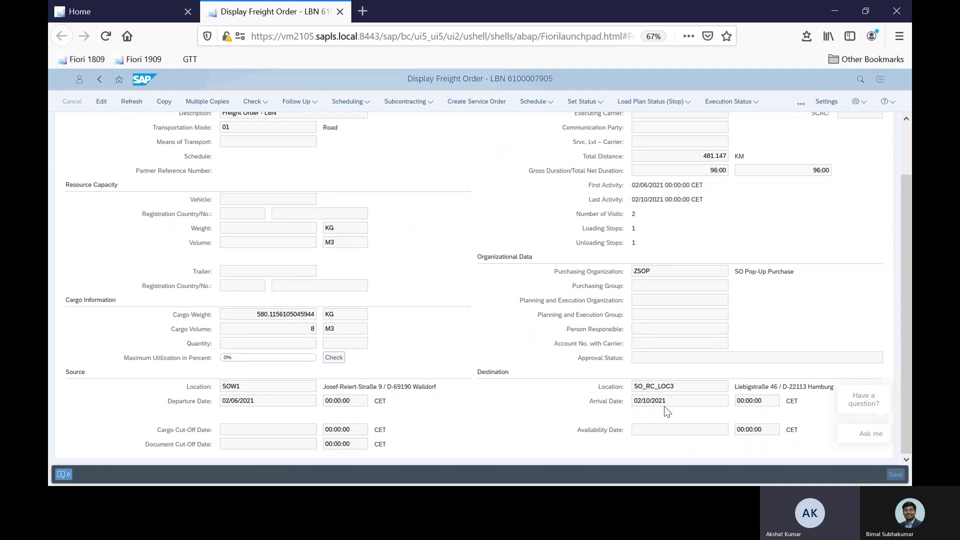
pyautogui.scroll(3, 664, 406)
pyautogui.click(99, 101)
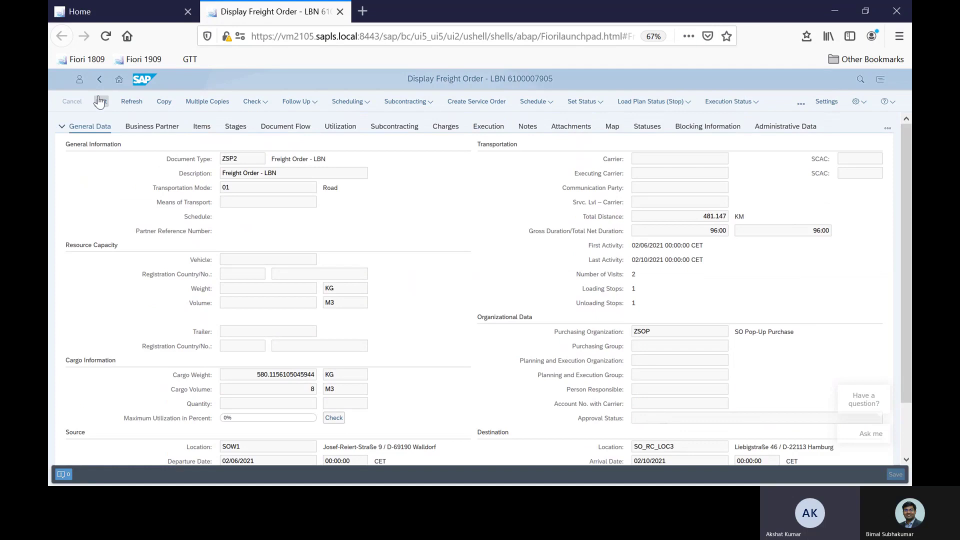
# Start tendering from the Subcontracting tab with profile ZIF1_01, creating three carrier RFQs.
pyautogui.click(405, 134)
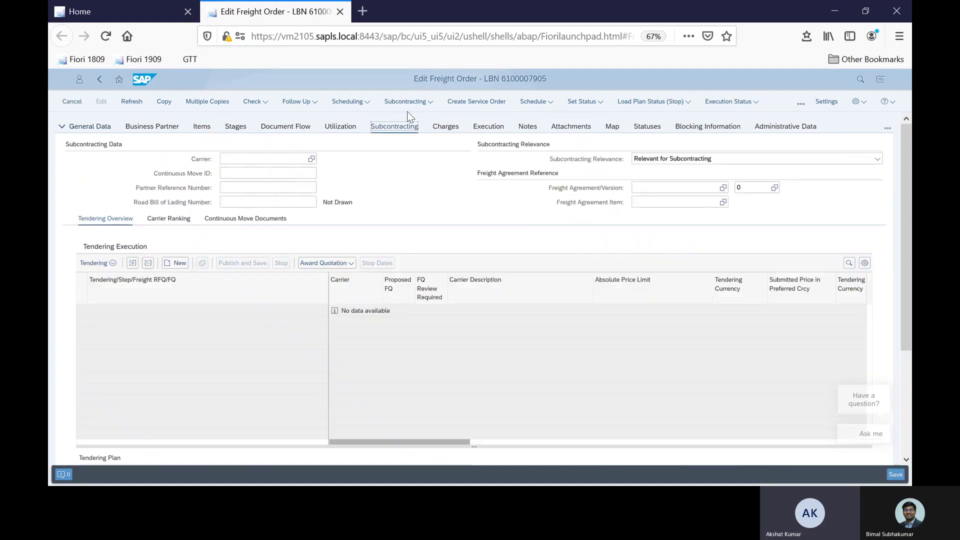
pyautogui.click(407, 102)
pyautogui.click(421, 136)
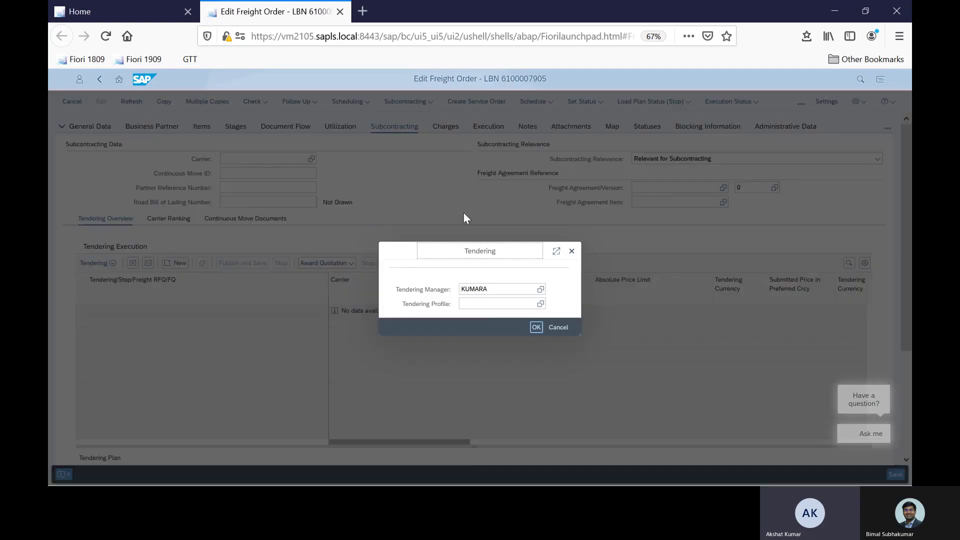
pyautogui.click(489, 305)
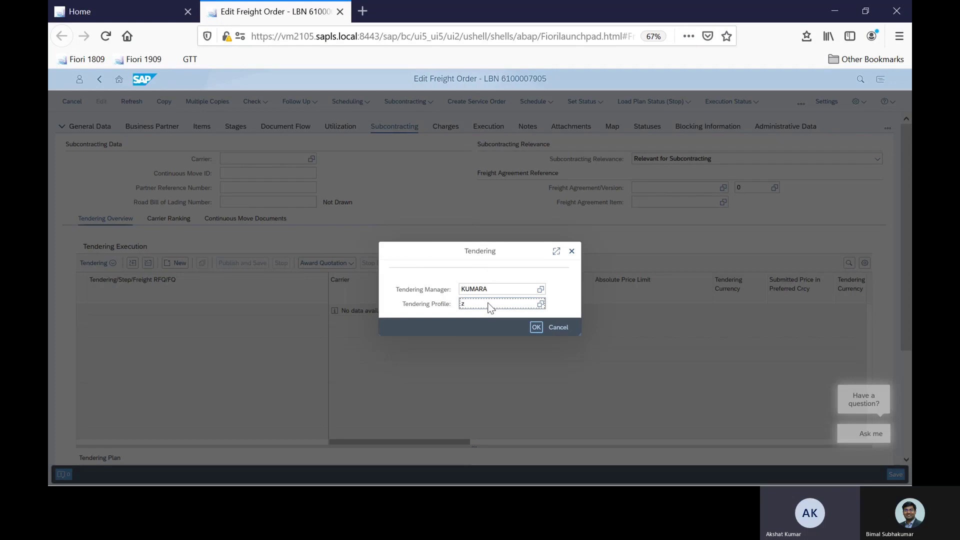
pyautogui.write('z')
pyautogui.click(496, 114)
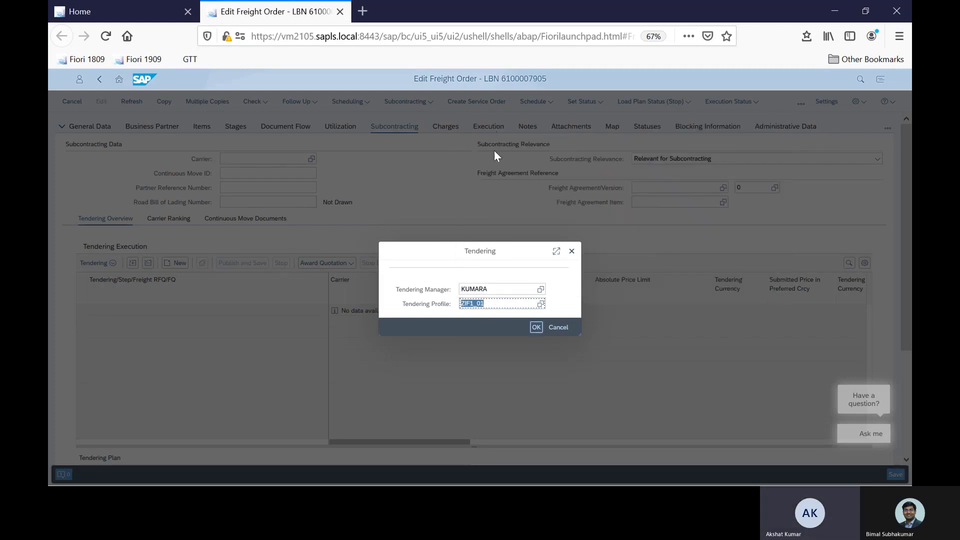
pyautogui.click(535, 327)
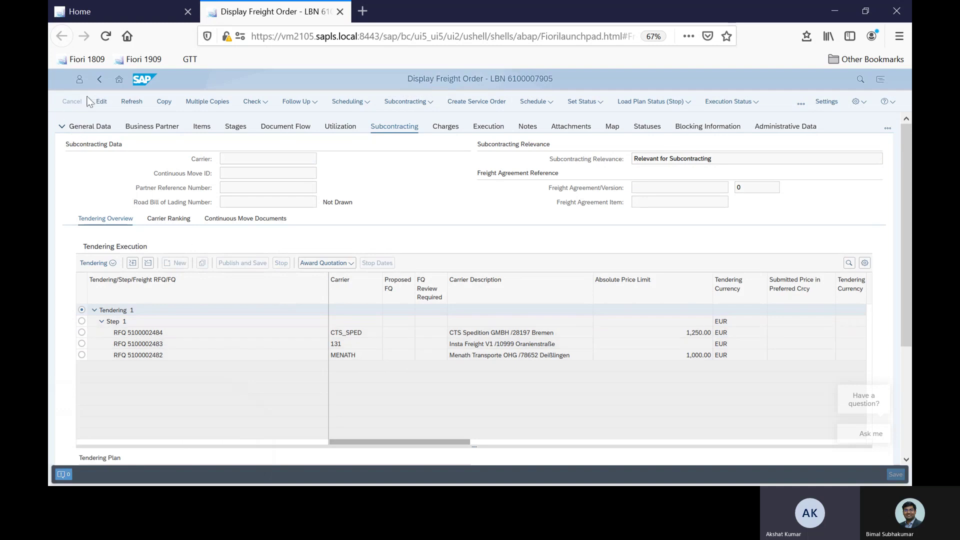
# Refresh the tendering overview to show carrier 131's 809.00 EUR Quotation 1.
pyautogui.click(131, 101)
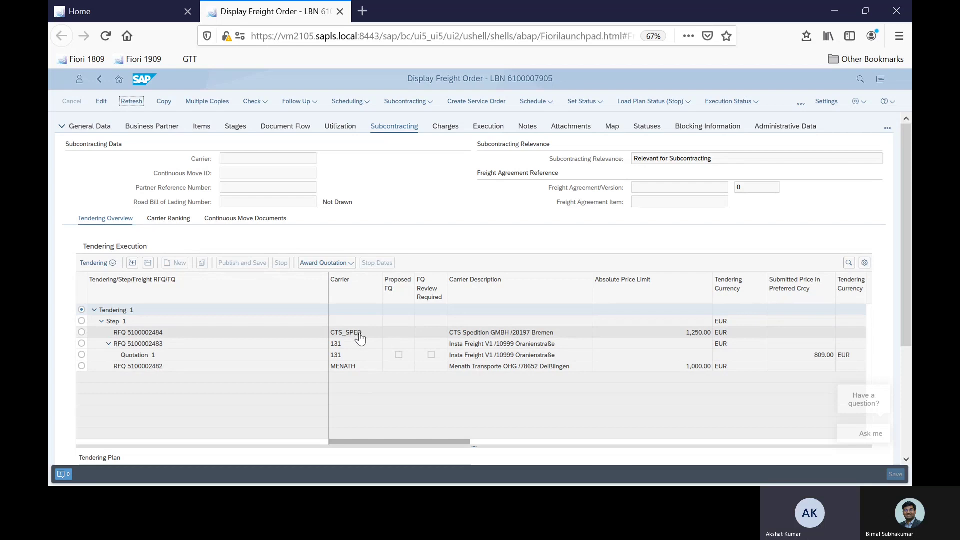
pyautogui.hotkey('alt', 'Tab')
pyautogui.hotkey('alt', 'Tab')
pyautogui.hotkey('alt', 'Tab')
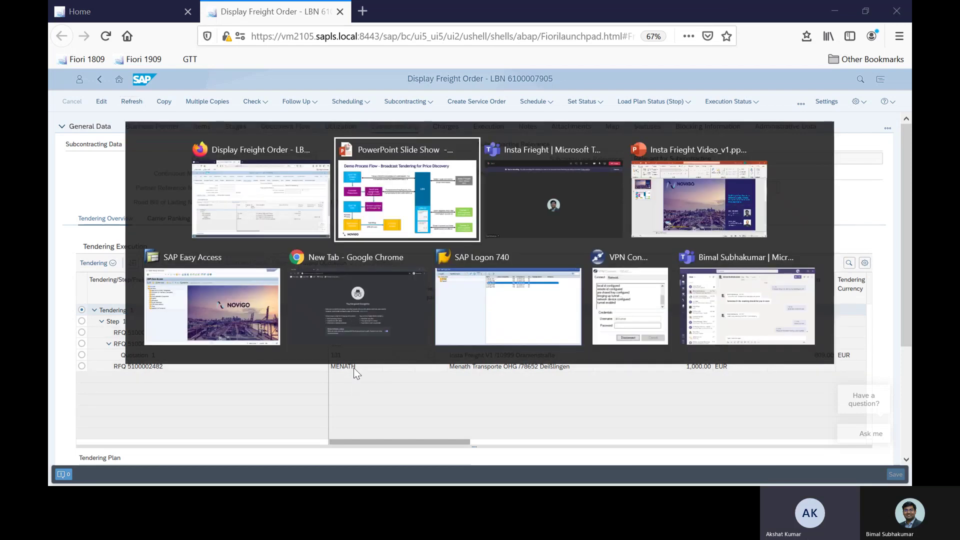
# In the Novigo Carrier Test LBN portal, look through the four freight RFQs, then return to SAP TM.
pyautogui.hotkey('alt', 'Tab')
pyautogui.hotkey('alt', 'Tab')
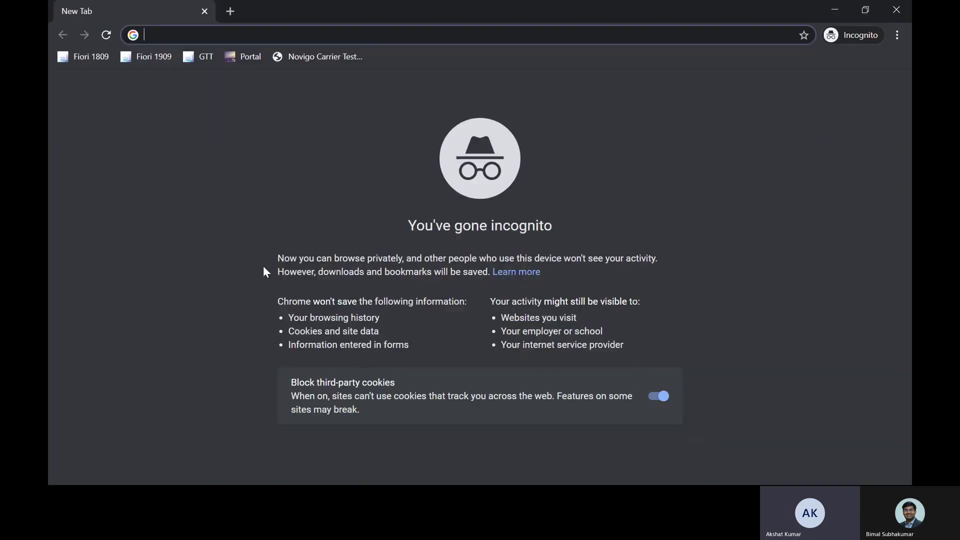
pyautogui.click(308, 63)
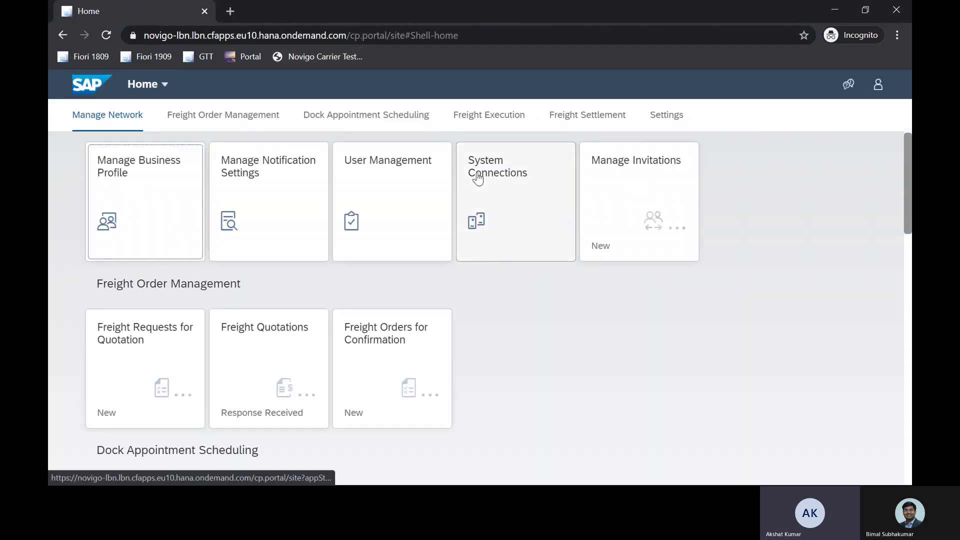
pyautogui.scroll(-1, 486, 269)
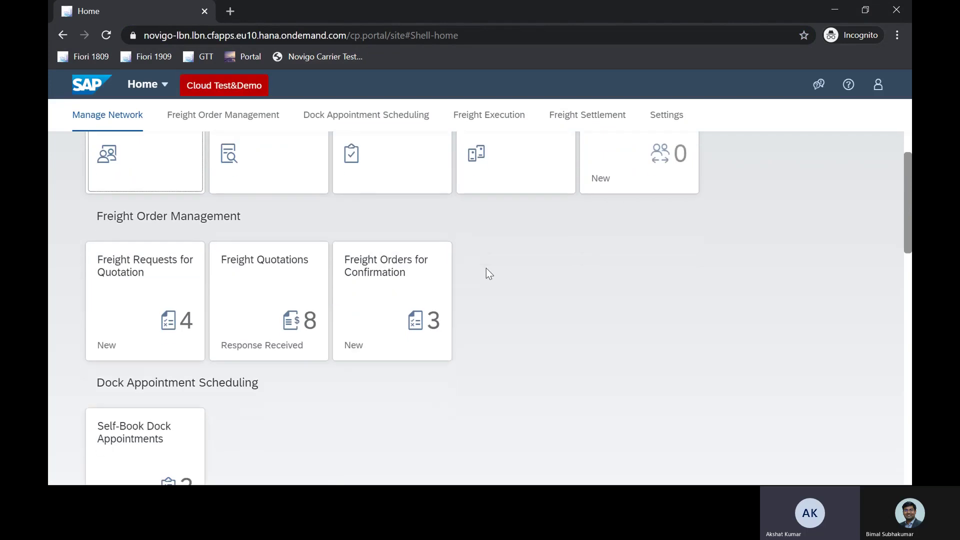
pyautogui.click(155, 281)
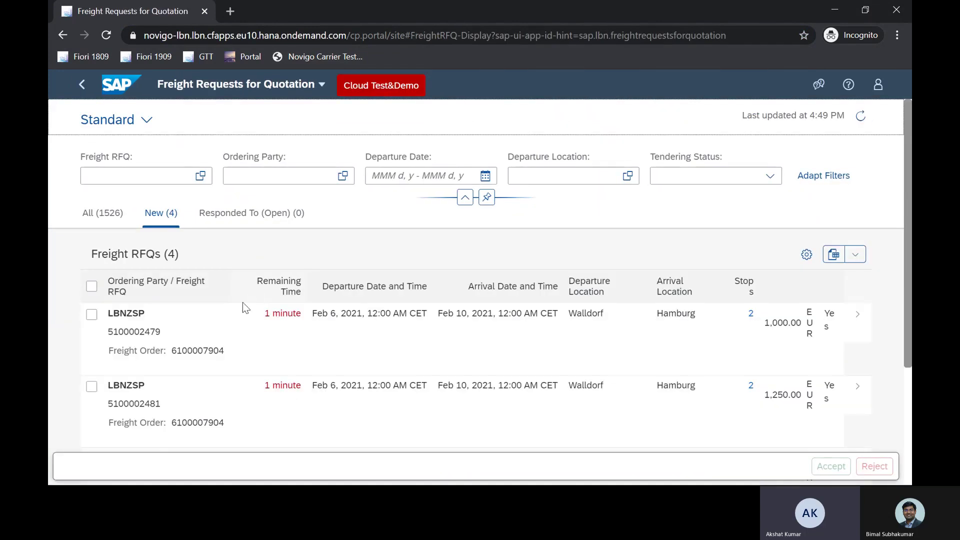
pyautogui.scroll(-5, 190, 344)
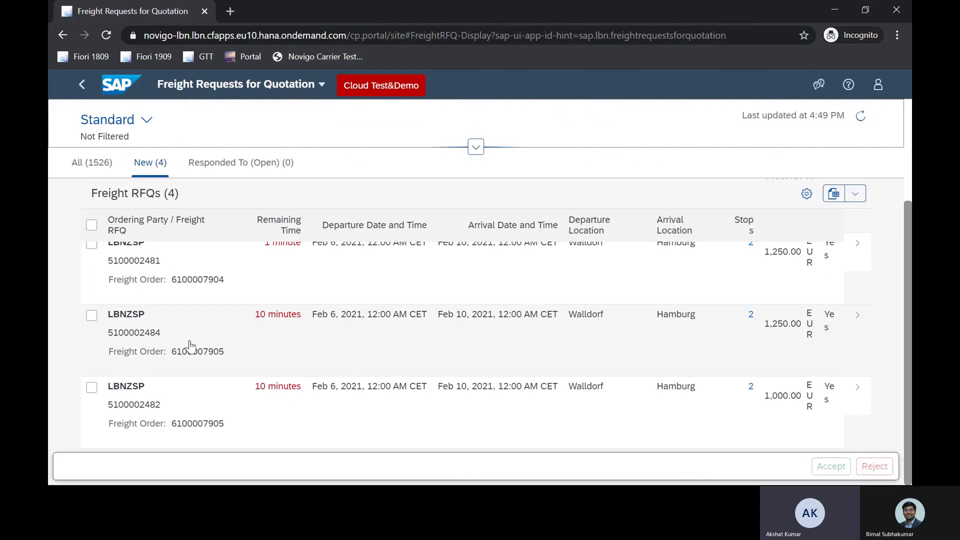
pyautogui.scroll(-1, 175, 356)
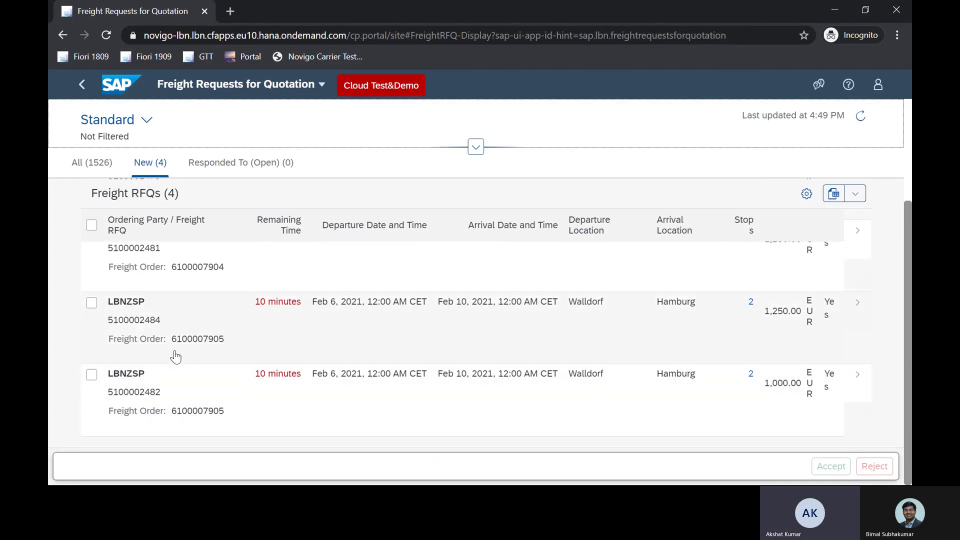
pyautogui.hotkey('alt', 'Tab')
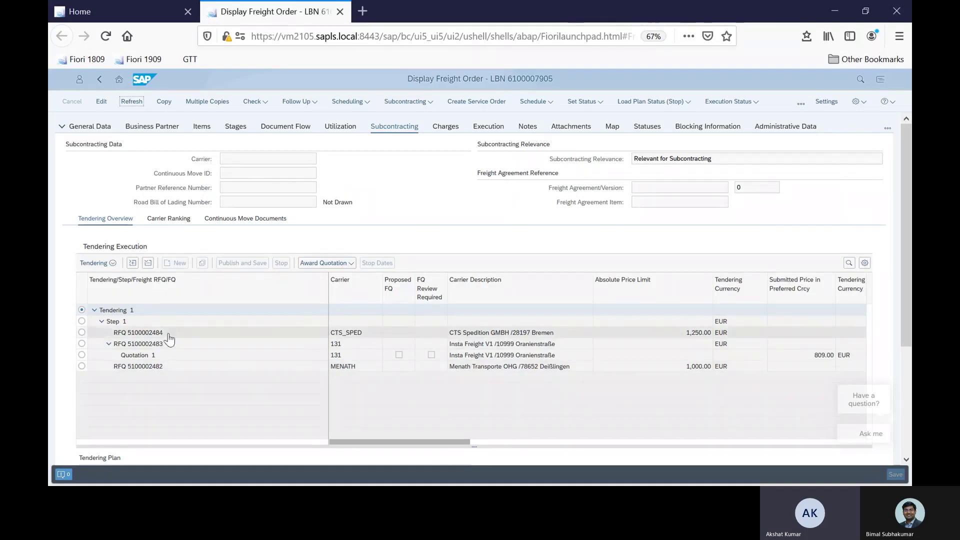
pyautogui.hotkey('alt', 'Tab')
pyautogui.click(216, 345)
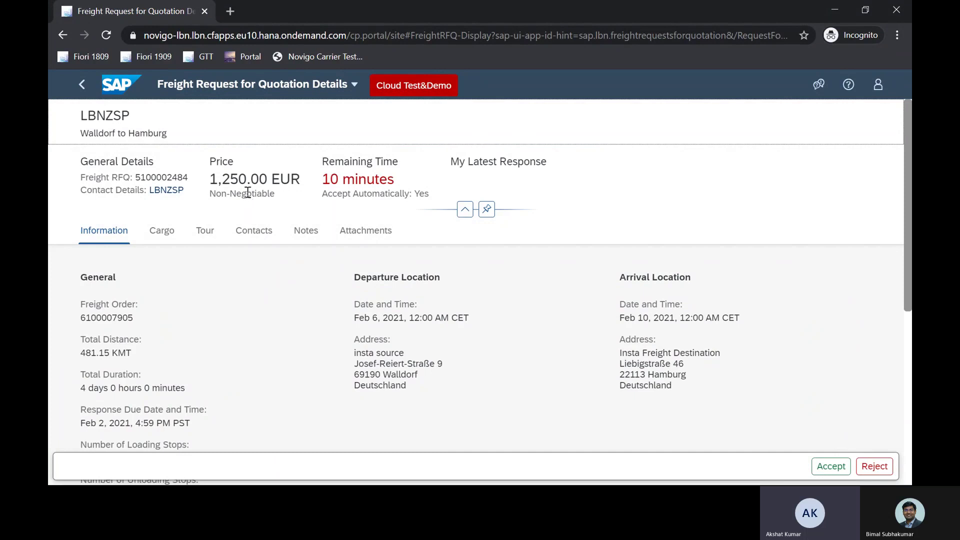
pyautogui.click(82, 84)
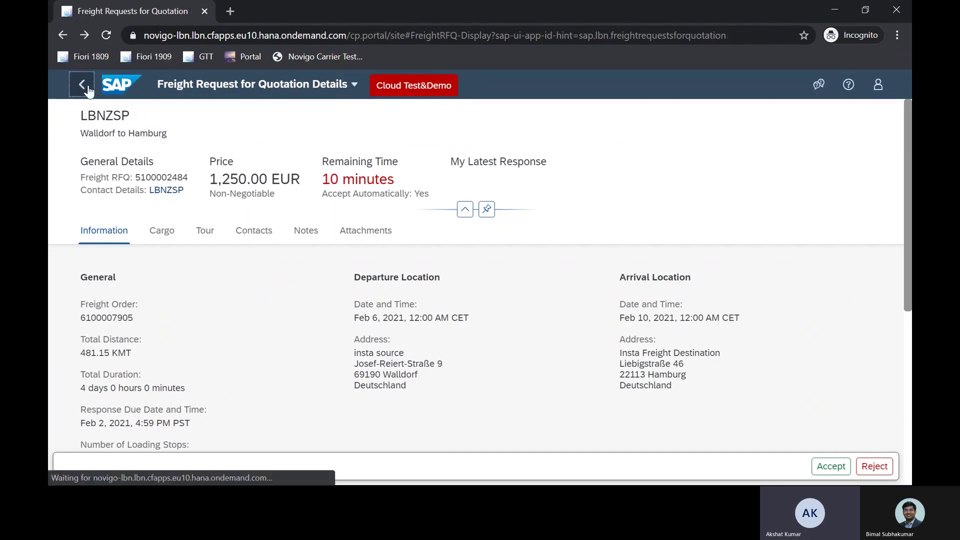
pyautogui.click(197, 429)
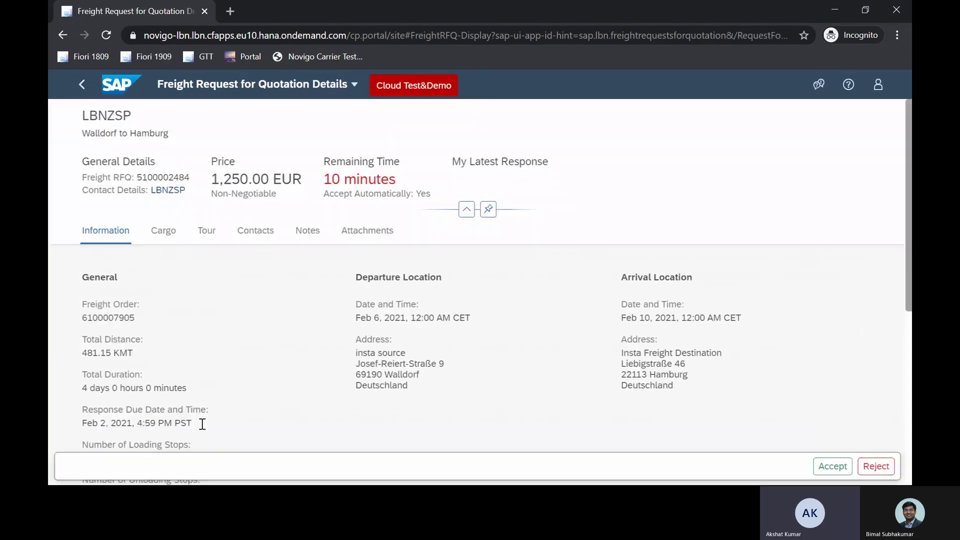
pyautogui.click(81, 84)
pyautogui.scroll(-2, 165, 350)
pyautogui.click(174, 389)
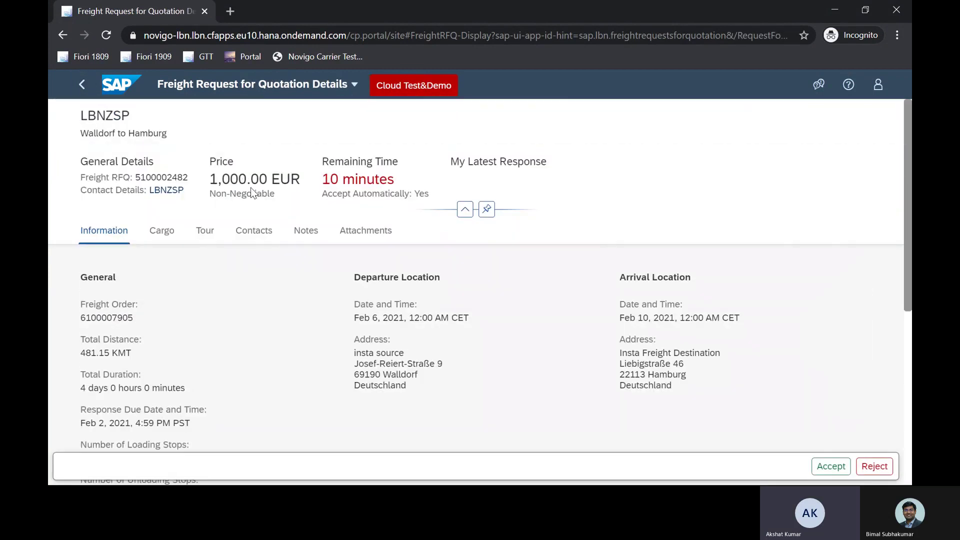
pyautogui.hotkey('alt', 'Tab')
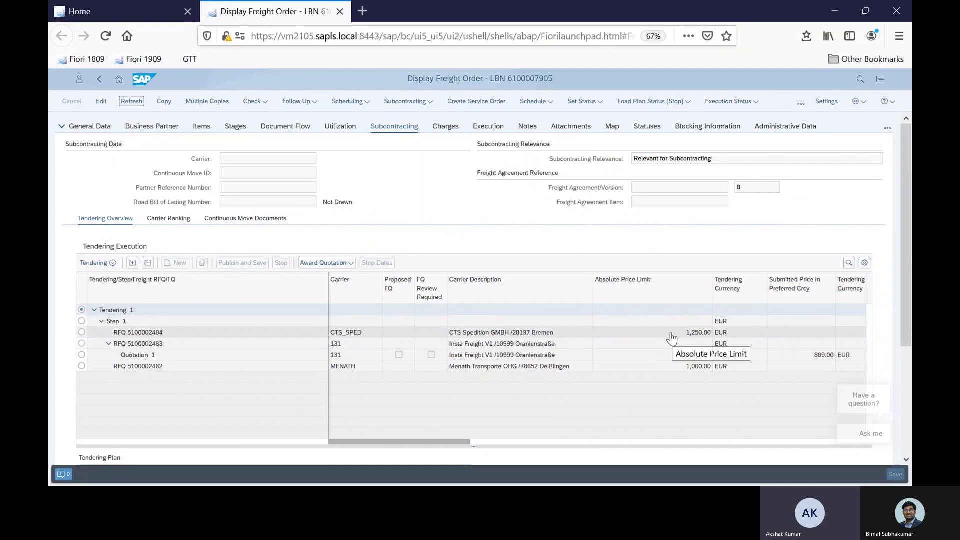
pyautogui.hotkey('alt', 'Tab')
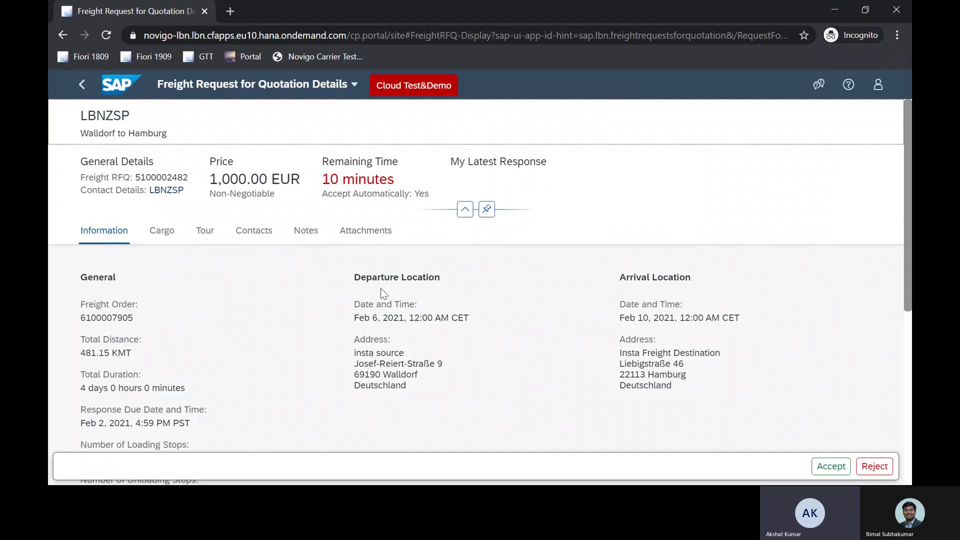
pyautogui.click(82, 84)
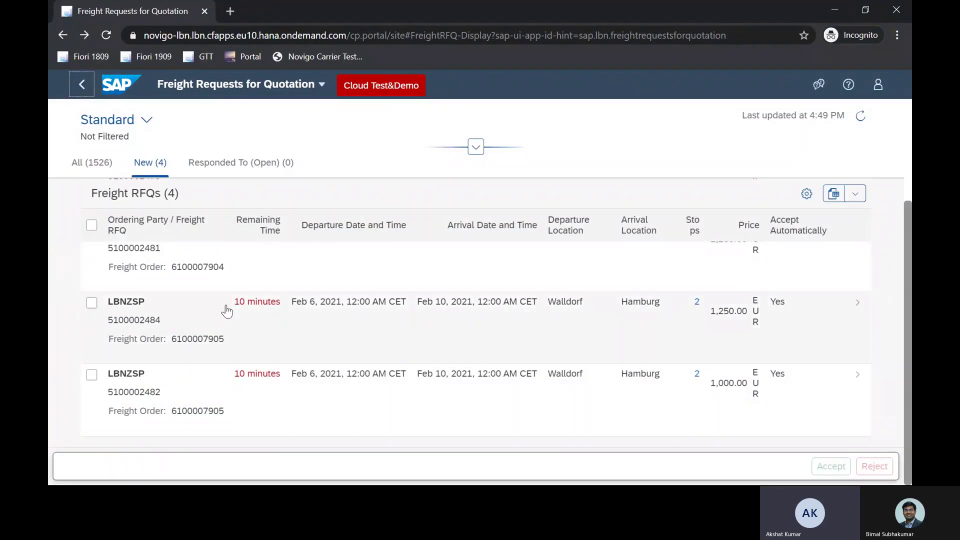
pyautogui.click(238, 326)
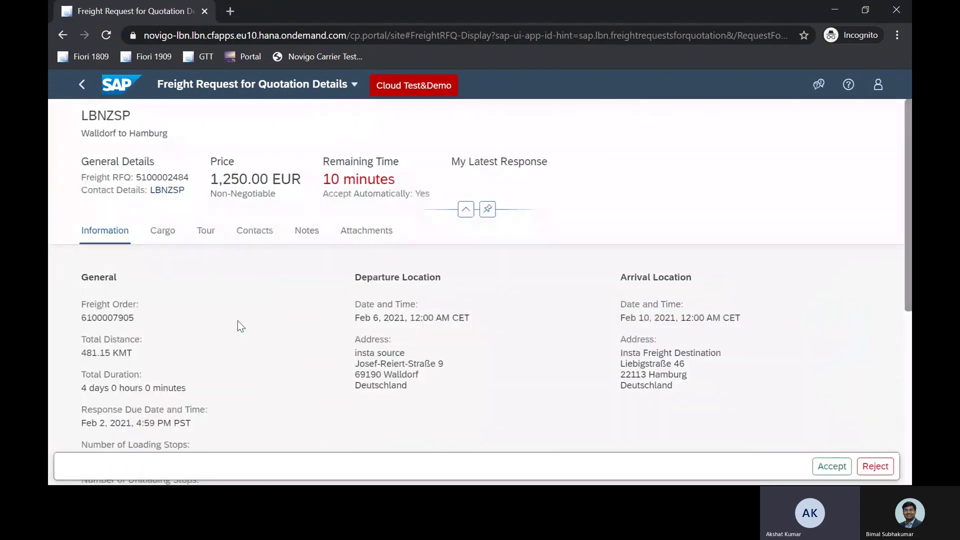
pyautogui.click(829, 465)
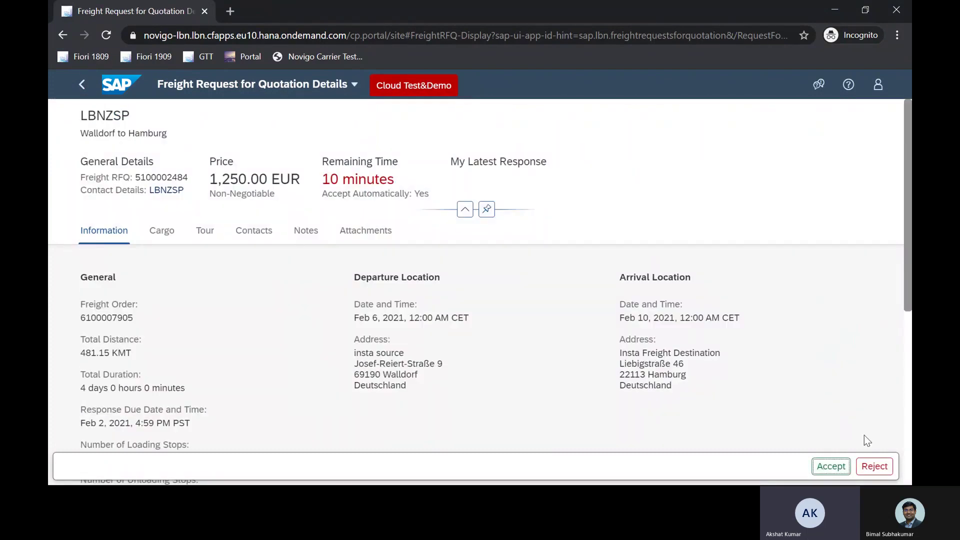
pyautogui.scroll(-1, 246, 413)
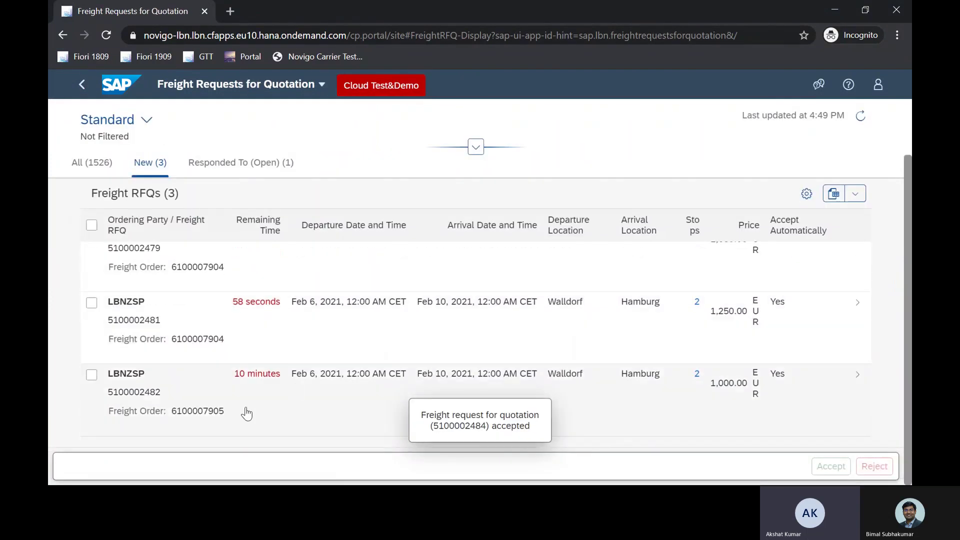
pyautogui.click(247, 414)
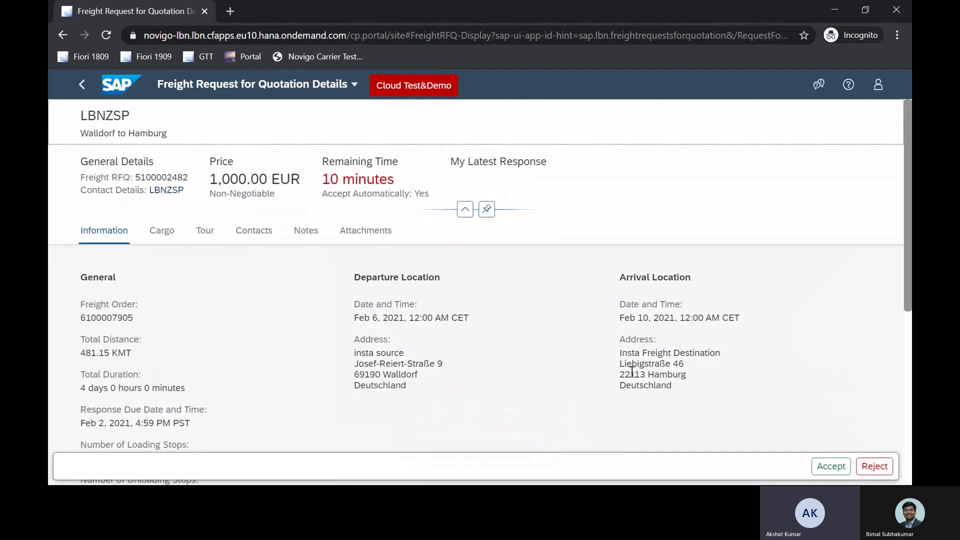
pyautogui.scroll(-2, 706, 378)
pyautogui.click(830, 466)
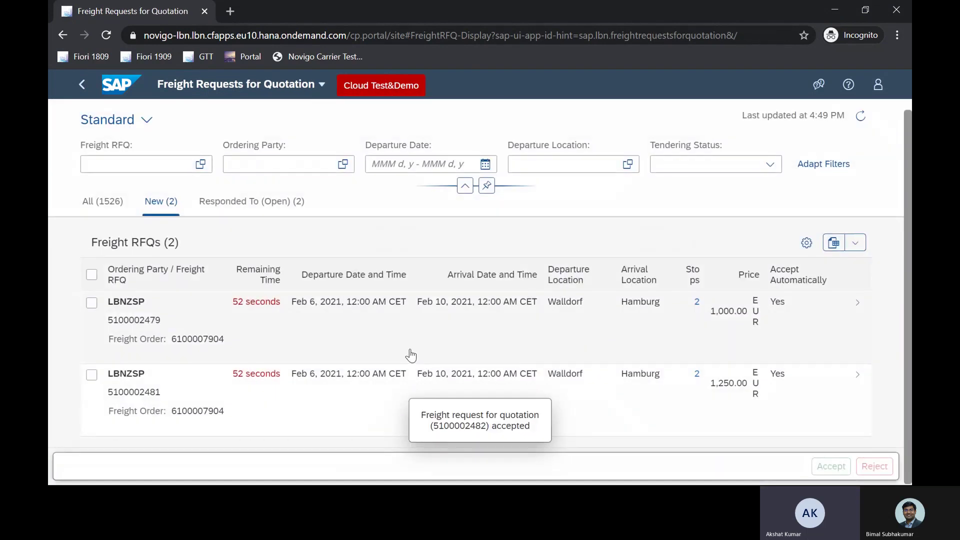
pyautogui.hotkey('alt', 'Tab')
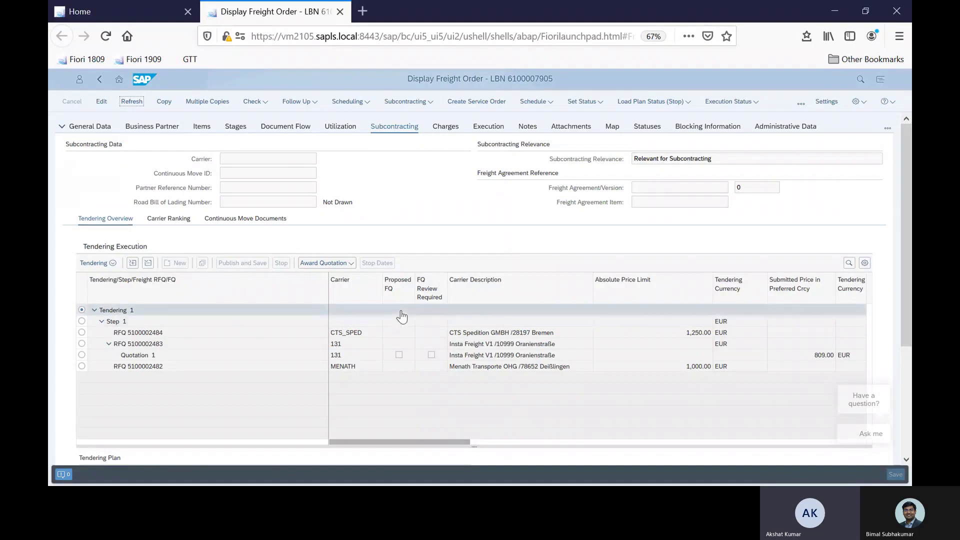
# Refresh and compare the 1,250.00, 809.00 and 1,000.00 EUR quotations, then select carrier 131's 809.00 EUR one.
pyautogui.click(125, 106)
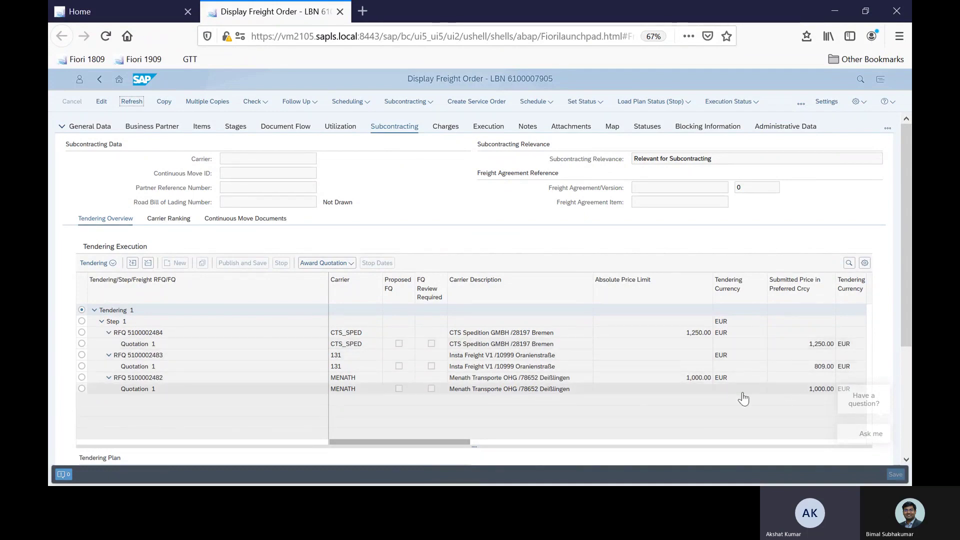
pyautogui.moveTo(413, 442); pyautogui.dragTo(472, 441)
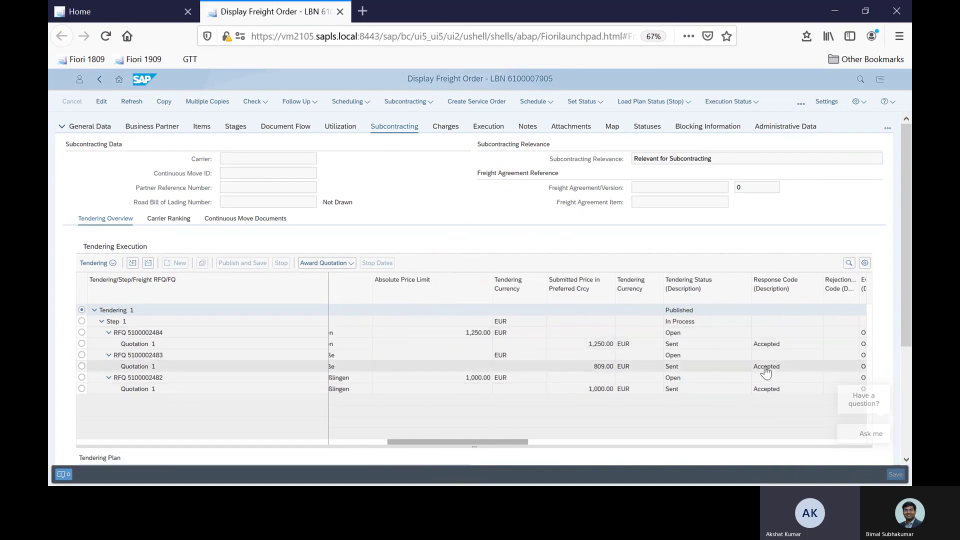
pyautogui.click(380, 441)
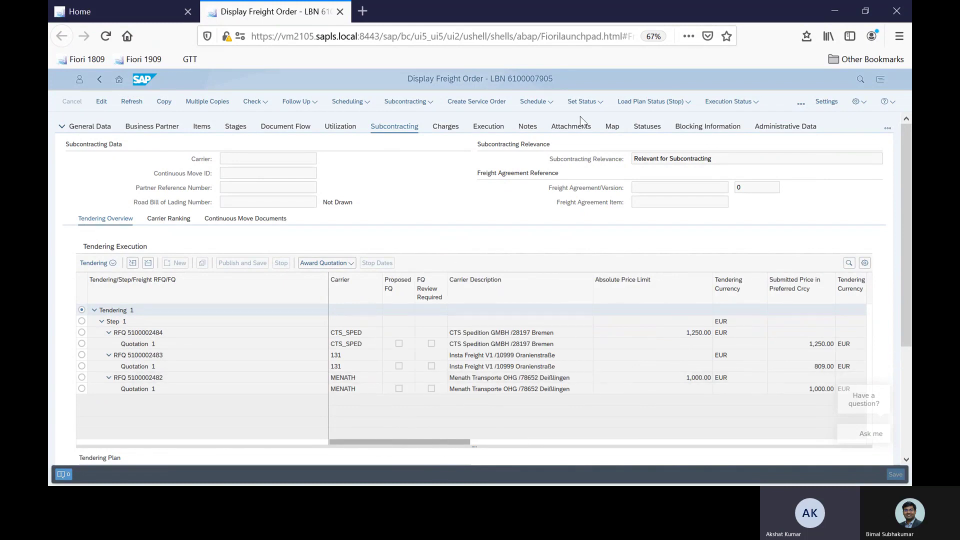
pyautogui.click(648, 127)
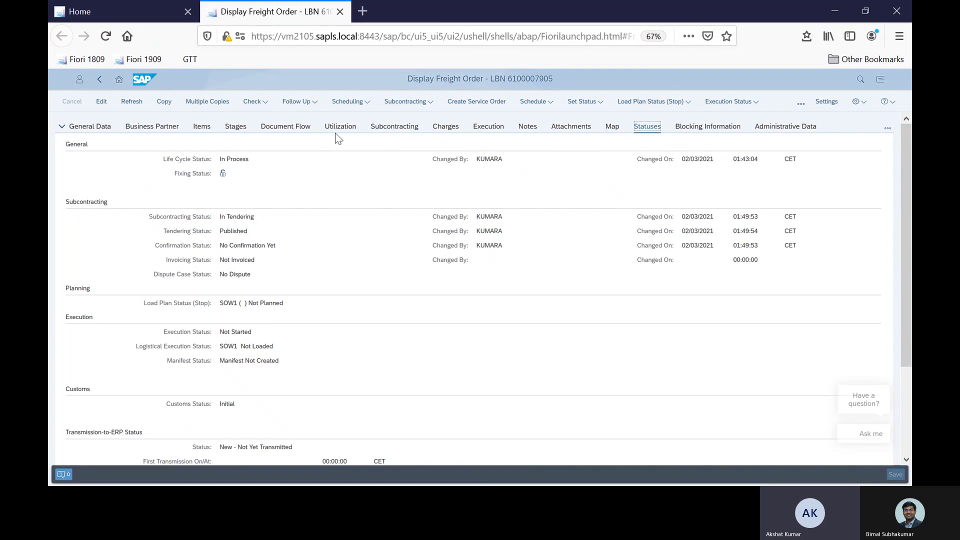
pyautogui.click(402, 131)
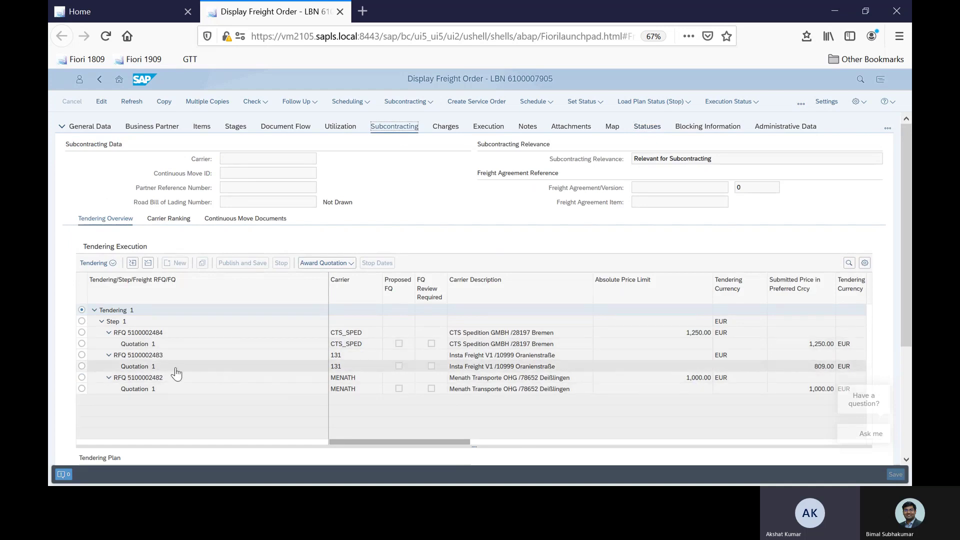
pyautogui.click(82, 366)
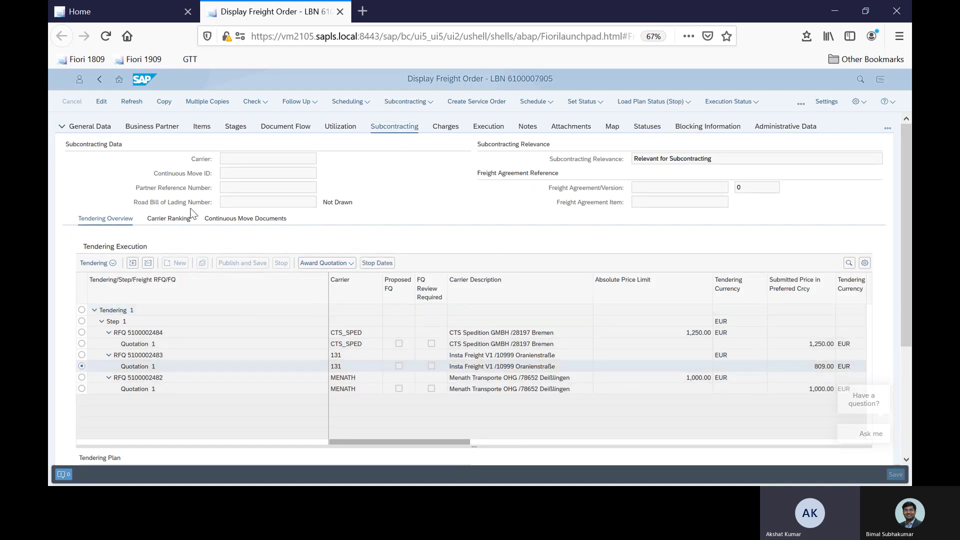
pyautogui.click(331, 263)
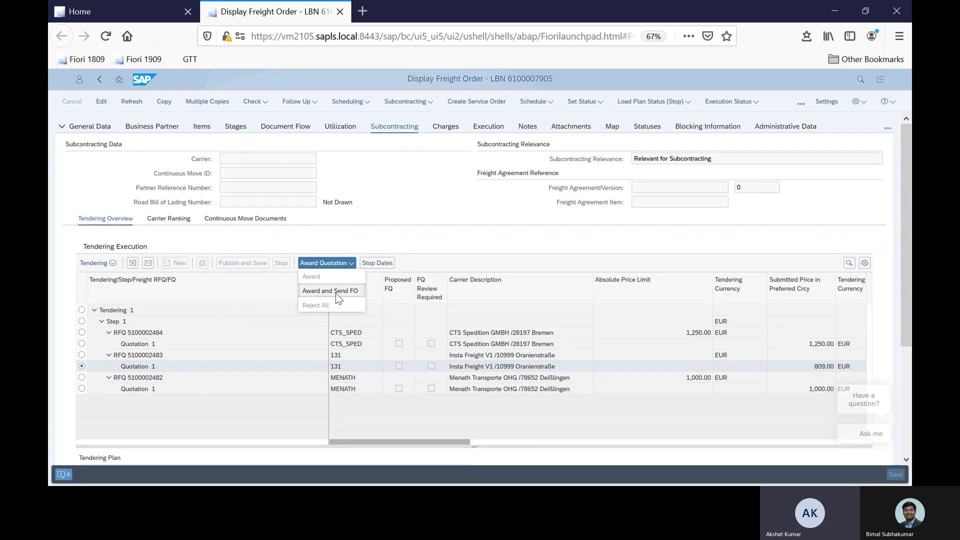
# Award carrier 131's 809.00 EUR quotation and send the freight order, rejecting the other two.
pyautogui.click(334, 292)
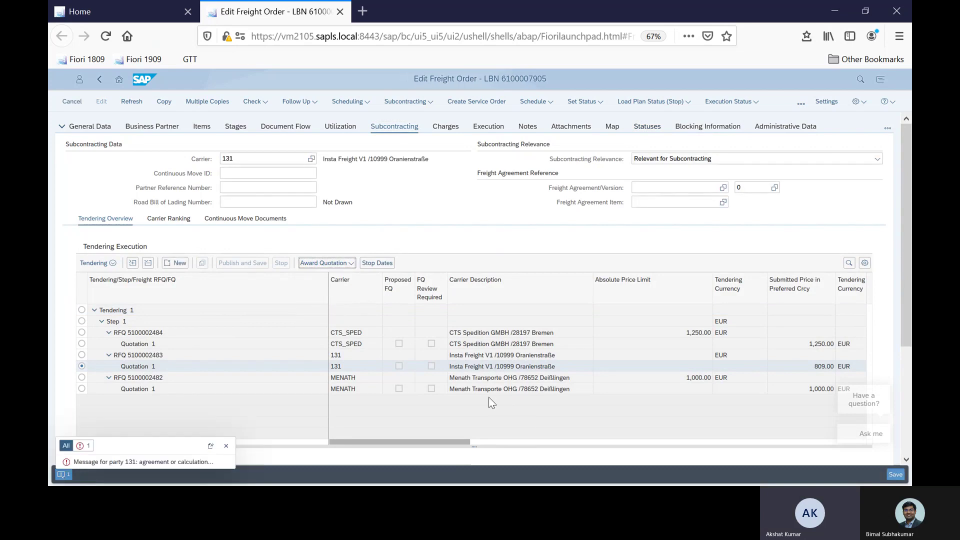
pyautogui.click(500, 443)
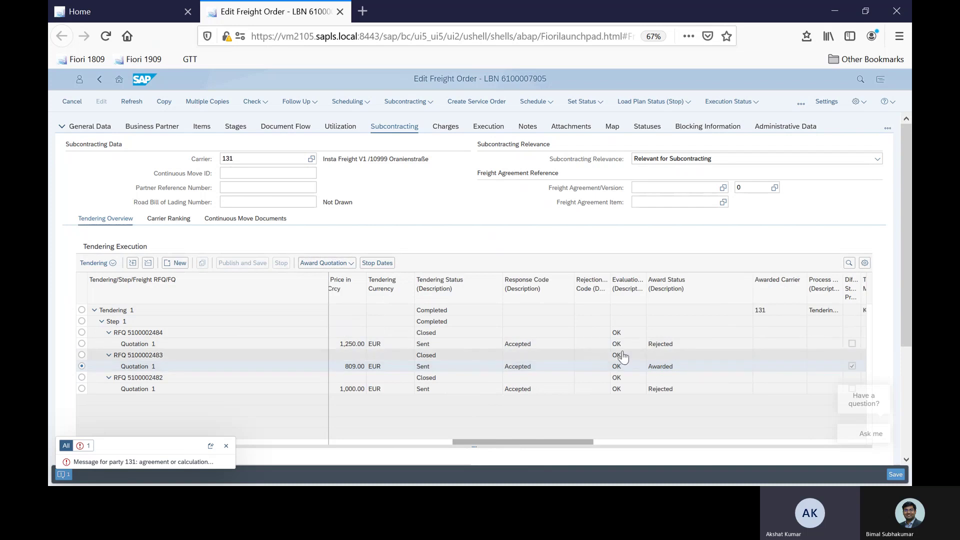
pyautogui.click(226, 446)
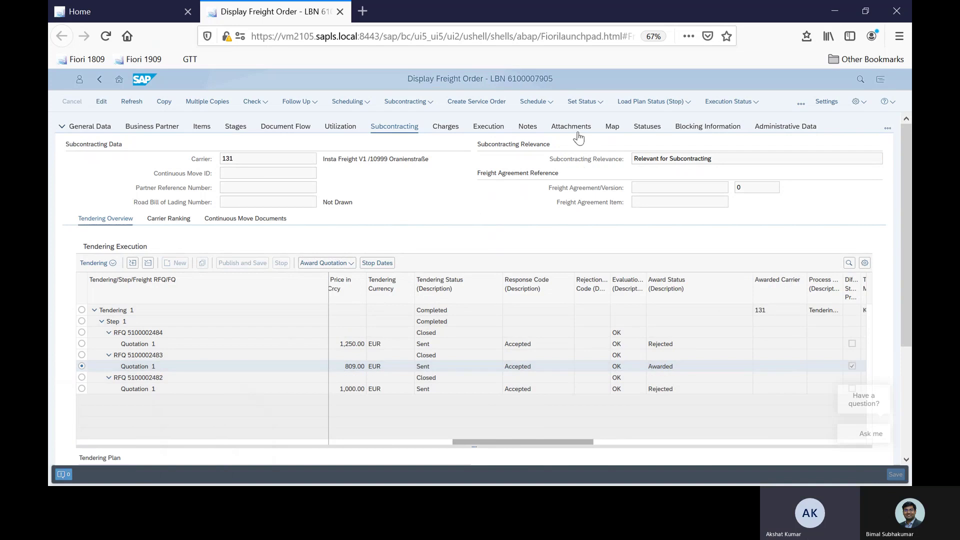
# Verify the Confirmation Status reads Confirmed and check the 809.00 EUR charges.
pyautogui.click(655, 131)
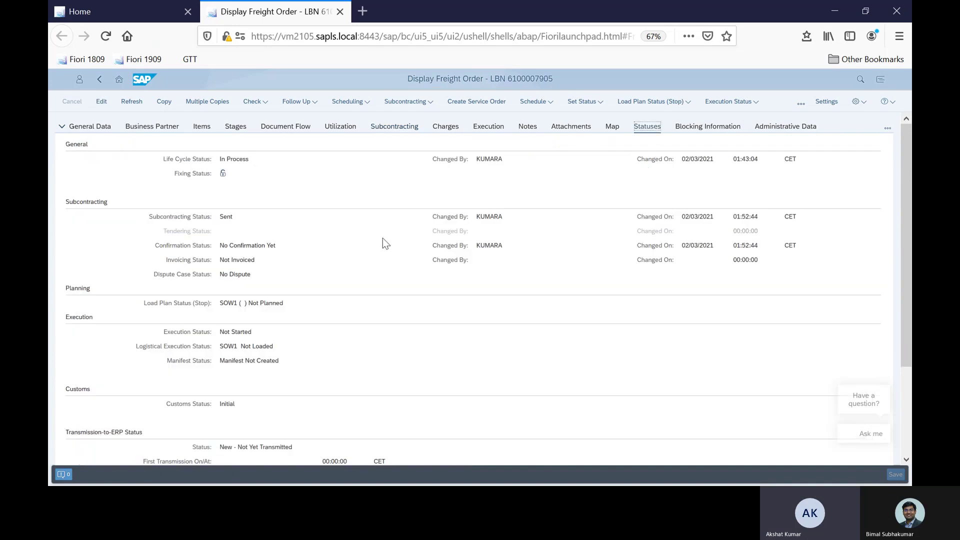
pyautogui.click(132, 102)
pyautogui.click(446, 131)
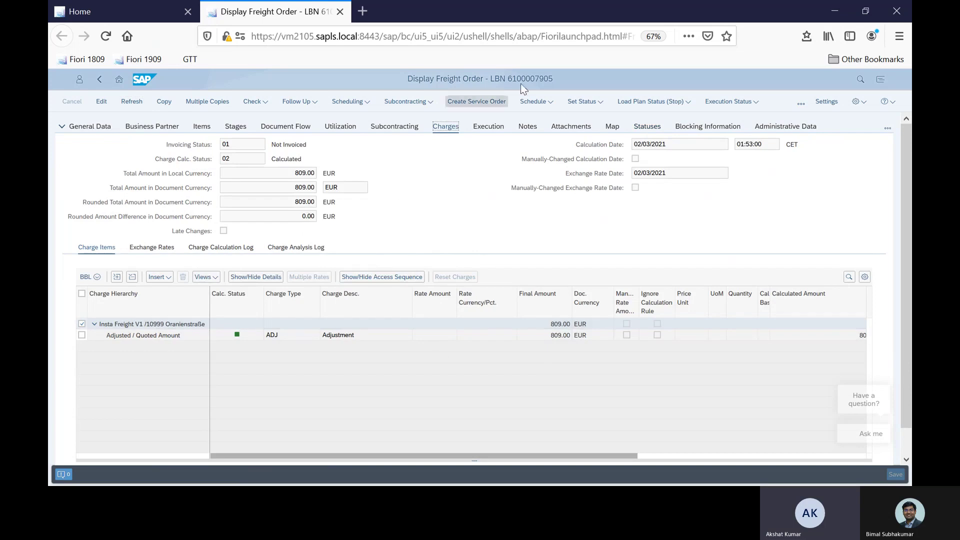
pyautogui.click(100, 106)
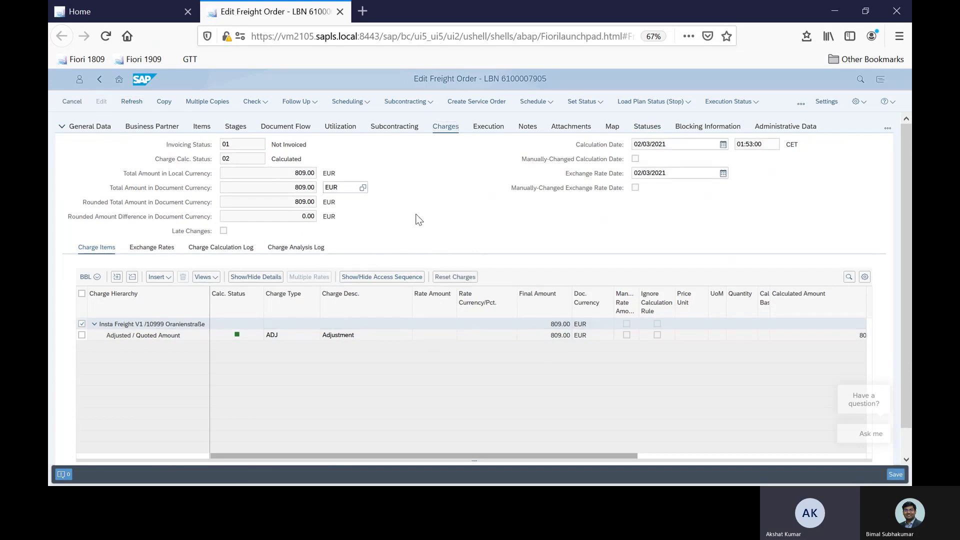
pyautogui.click(801, 103)
pyautogui.moveTo(788, 146)
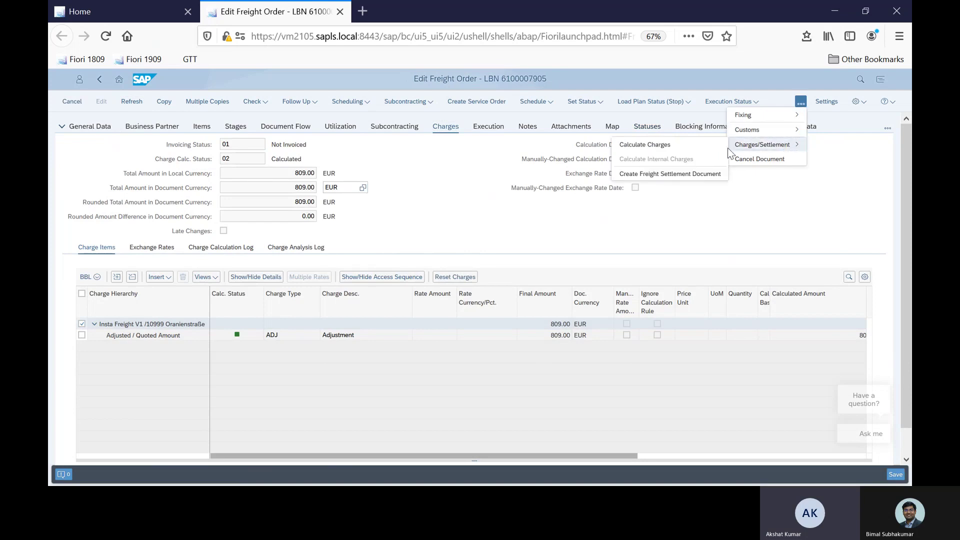
pyautogui.click(694, 173)
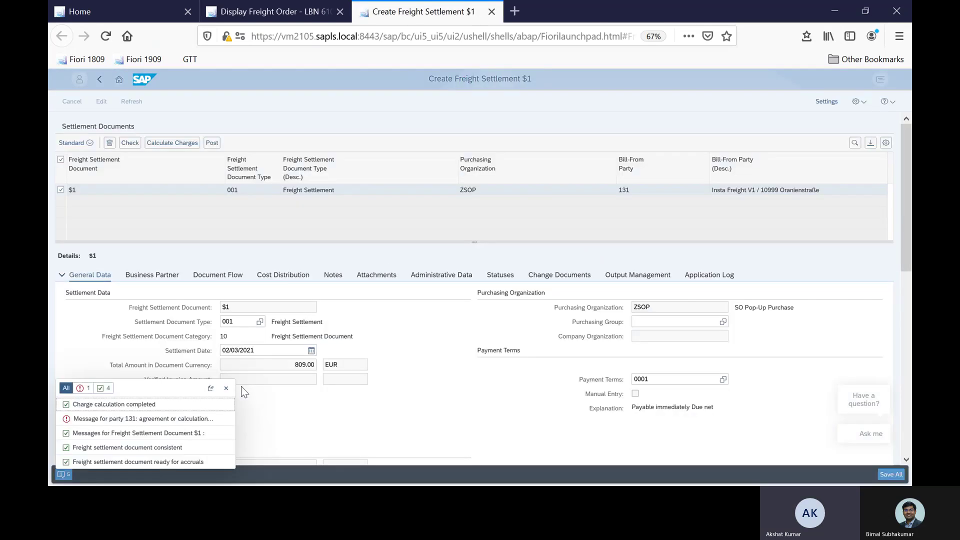
pyautogui.click(241, 386)
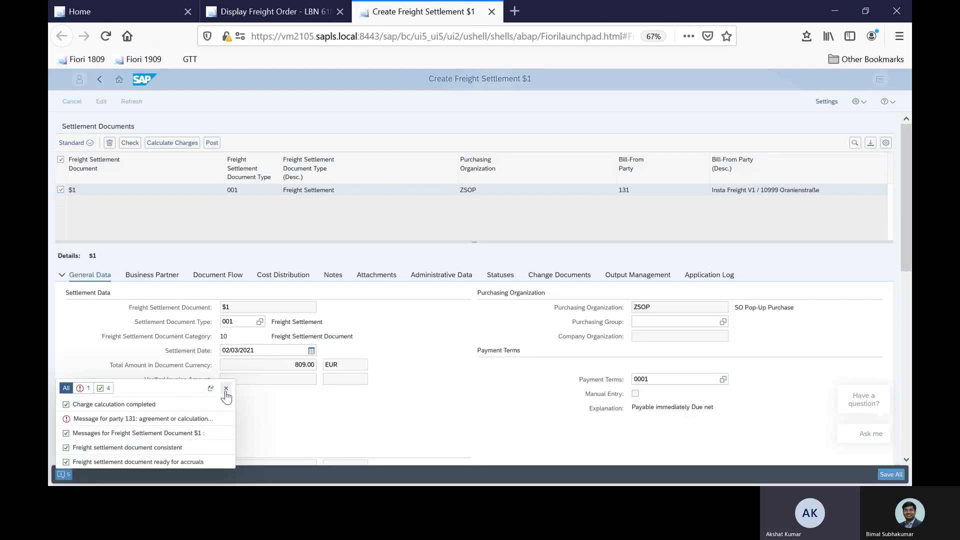
pyautogui.click(215, 144)
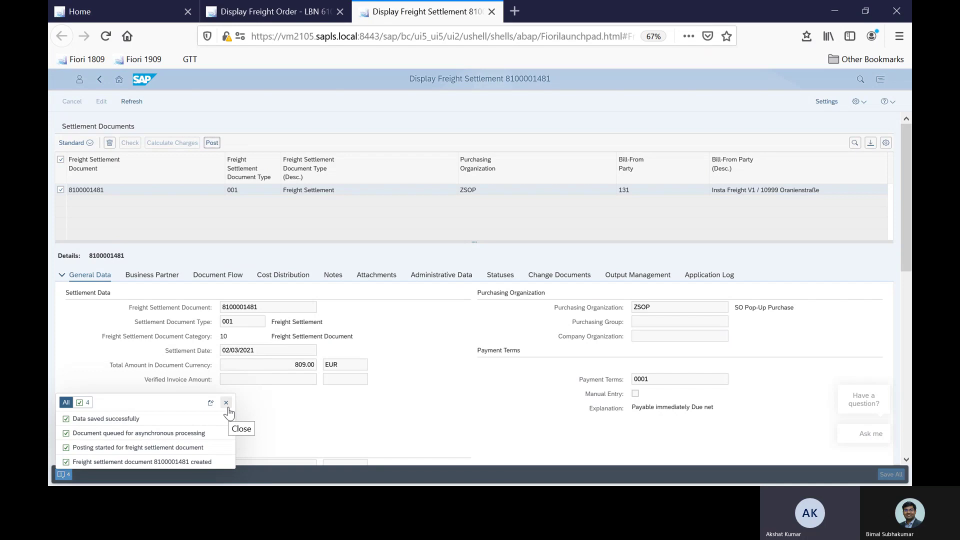
pyautogui.click(226, 403)
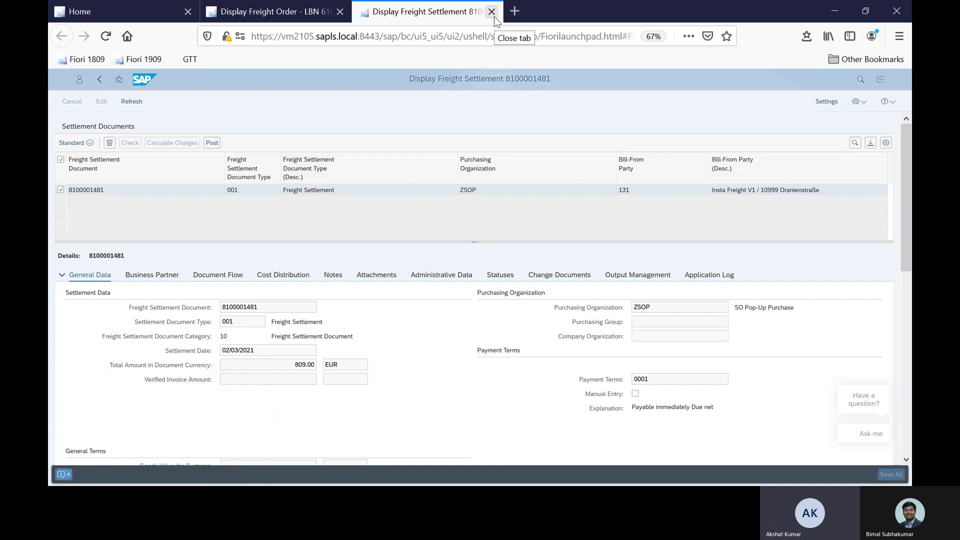
pyautogui.click(493, 15)
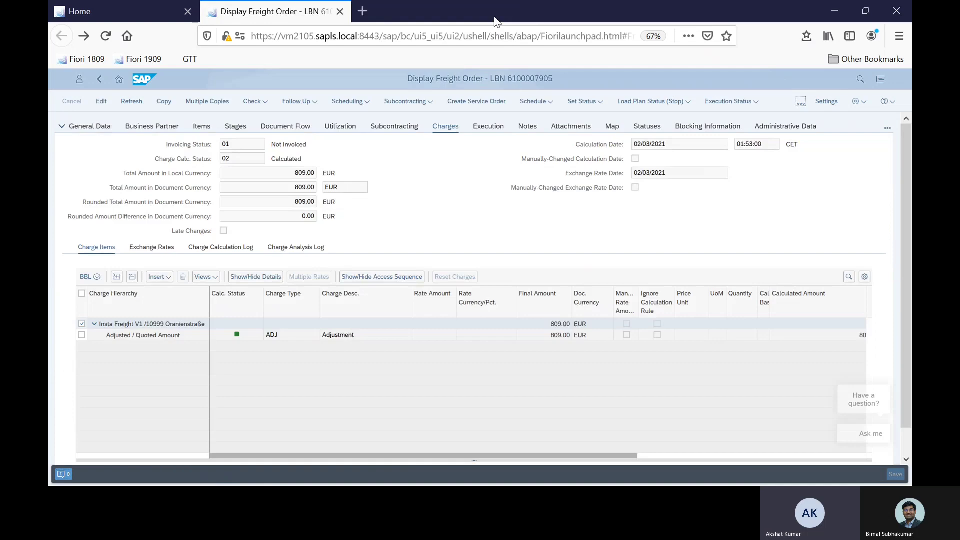
pyautogui.click(274, 127)
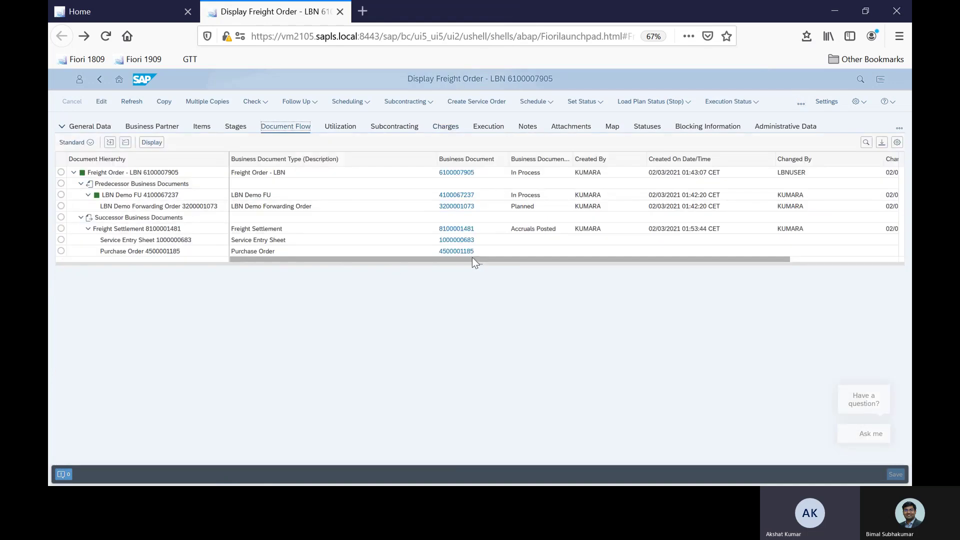
pyautogui.moveTo(465, 264); pyautogui.dragTo(467, 287)
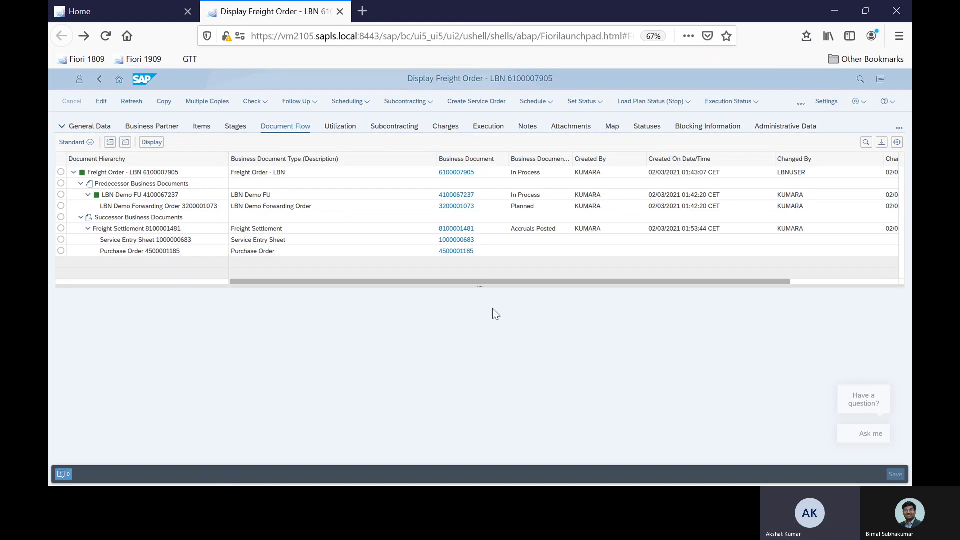
# Switch to SAP Easy Access and start the ERS transaction MRRL.
pyautogui.hotkey('alt', 'Tab')
pyautogui.hotkey('alt', 'Tab')
pyautogui.hotkey('alt', 'Tab')
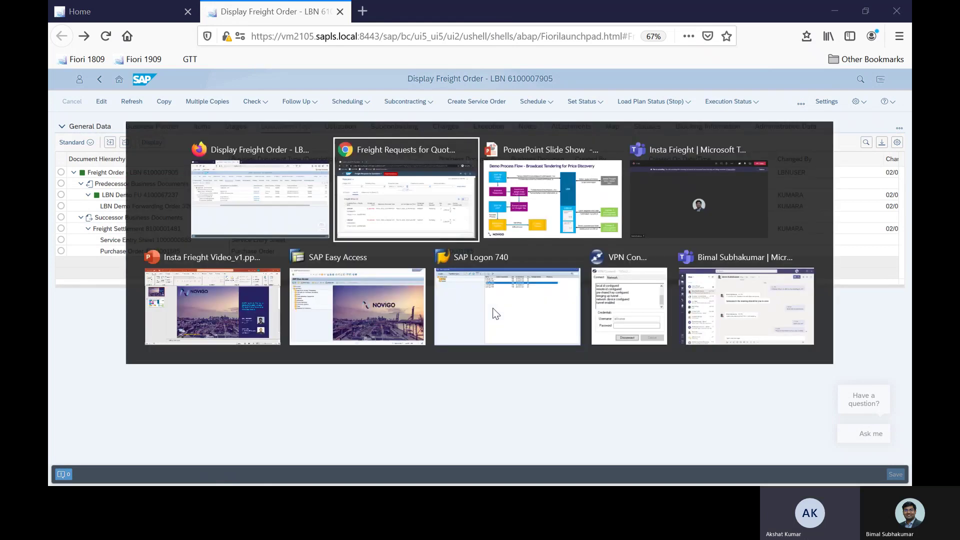
pyautogui.hotkey('alt', 'Tab')
pyautogui.hotkey('alt', 'Tab')
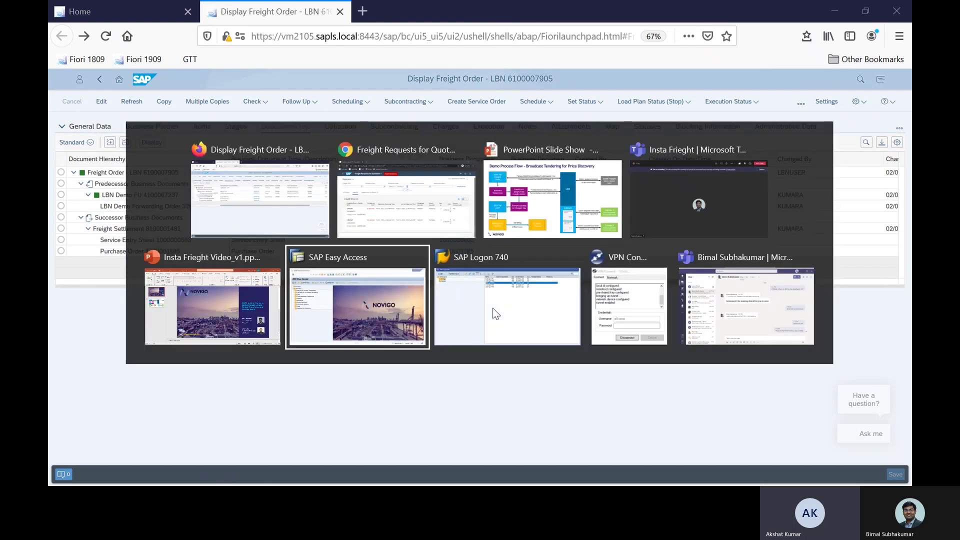
pyautogui.write('N')
pyautogui.press('BackSpace')
pyautogui.write('M')
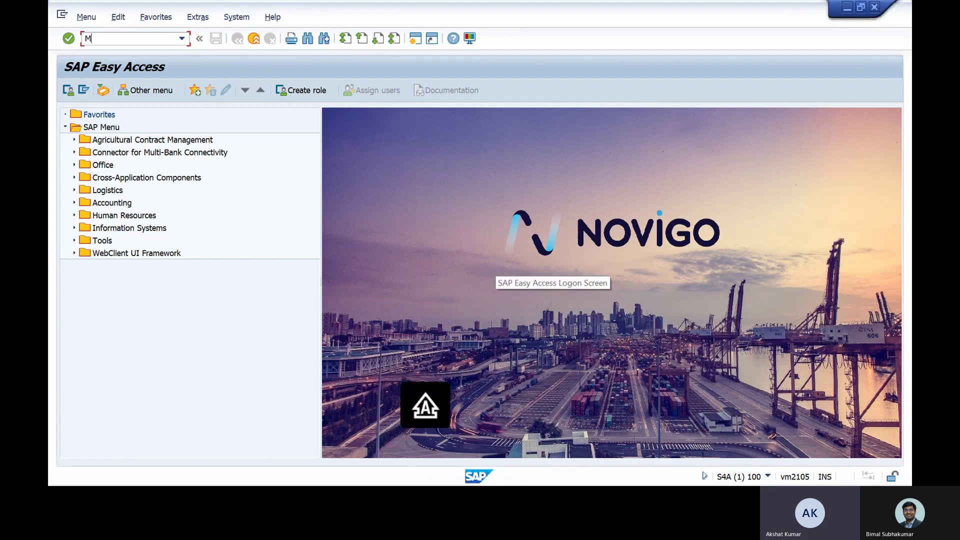
pyautogui.write('RRL')
pyautogui.press('Return')
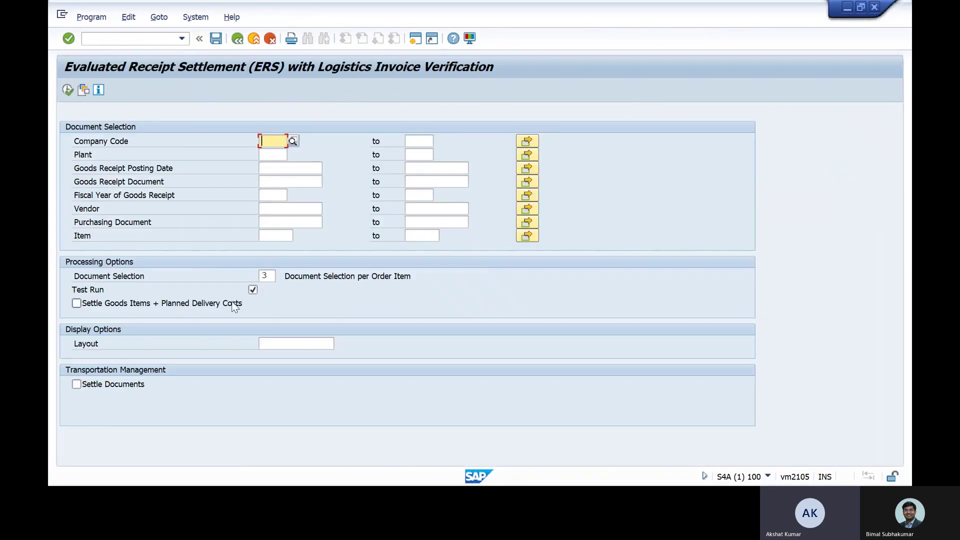
pyautogui.click(107, 383)
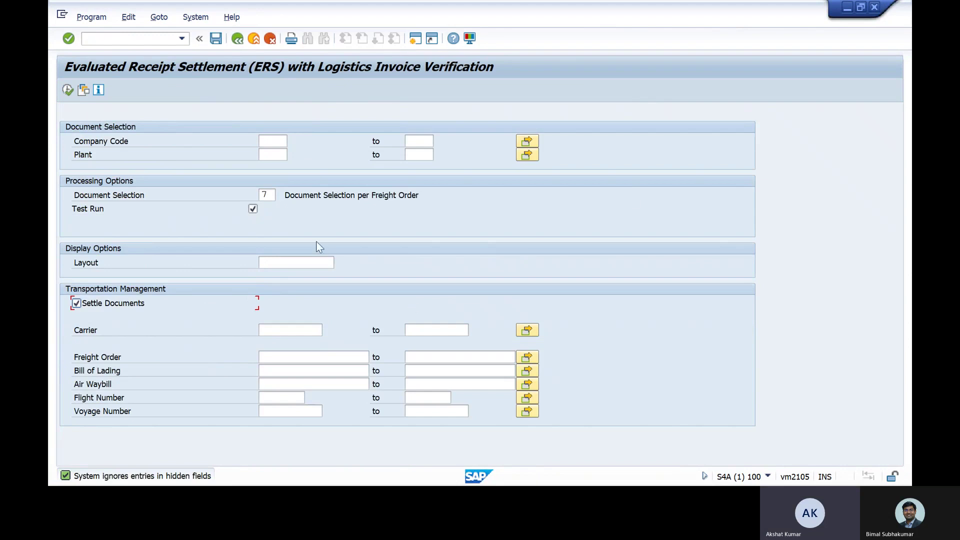
pyautogui.click(255, 211)
pyautogui.click(289, 354)
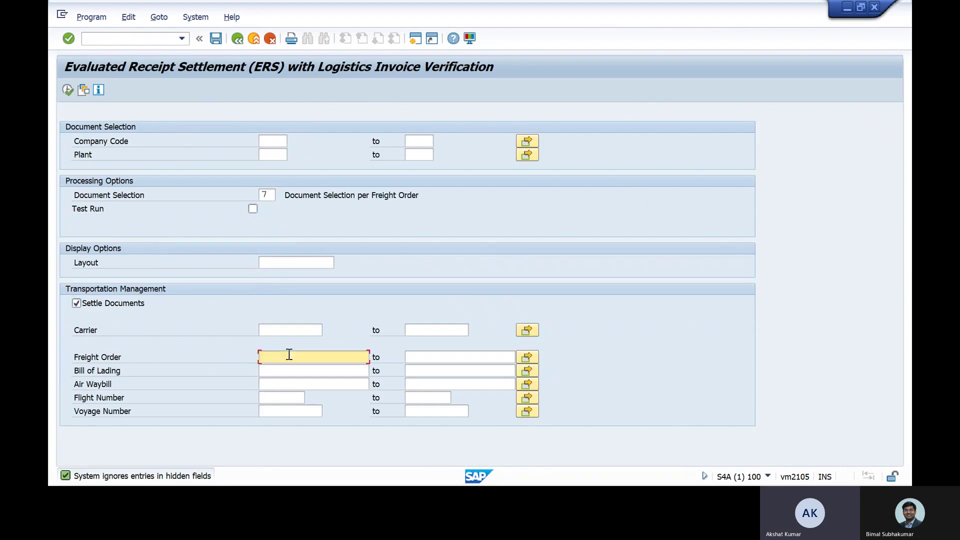
pyautogui.hotkey('alt', 'Tab')
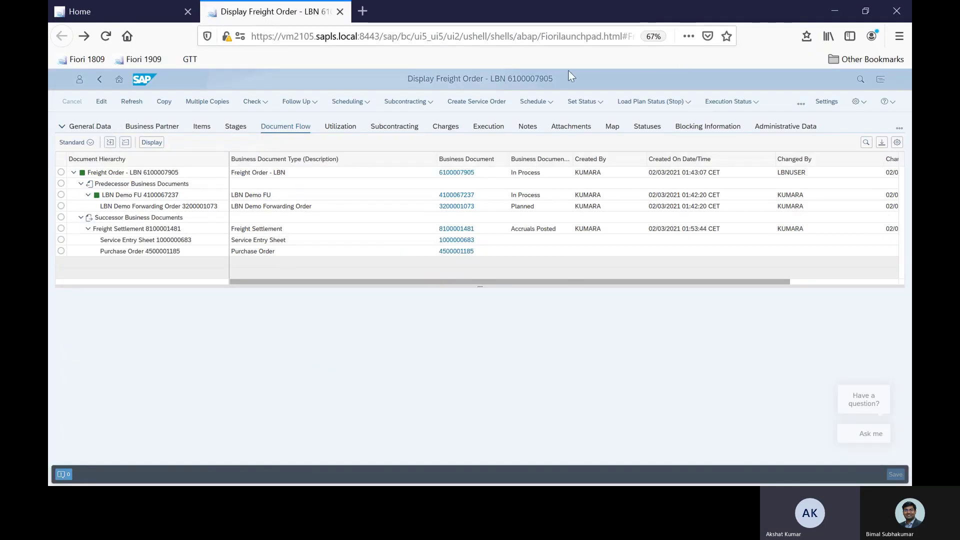
pyautogui.hotkey('alt', 'Tab')
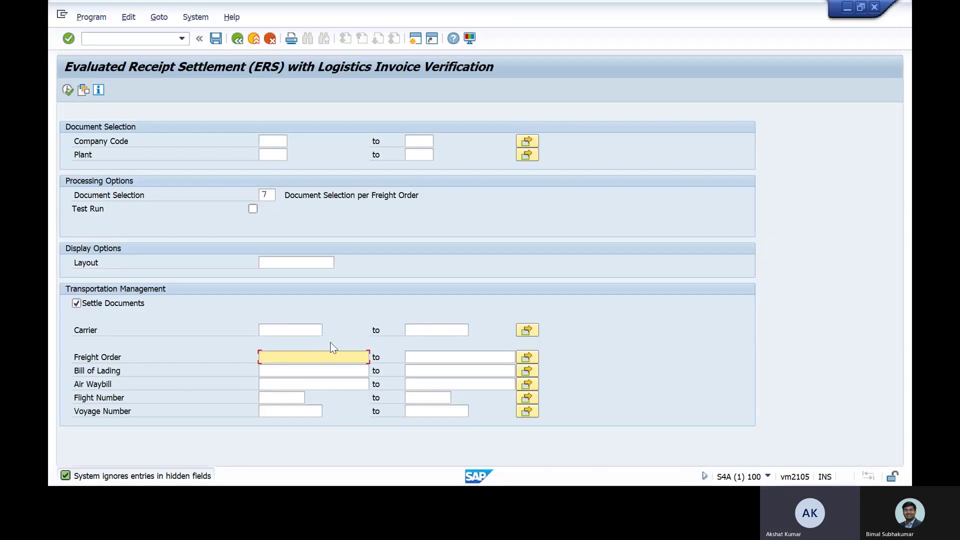
pyautogui.write('6100007905')
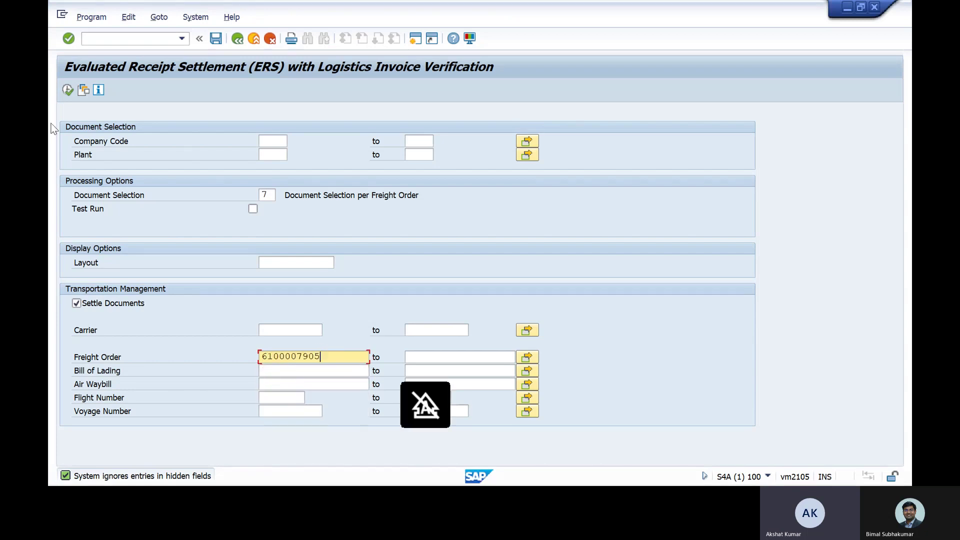
pyautogui.click(73, 94)
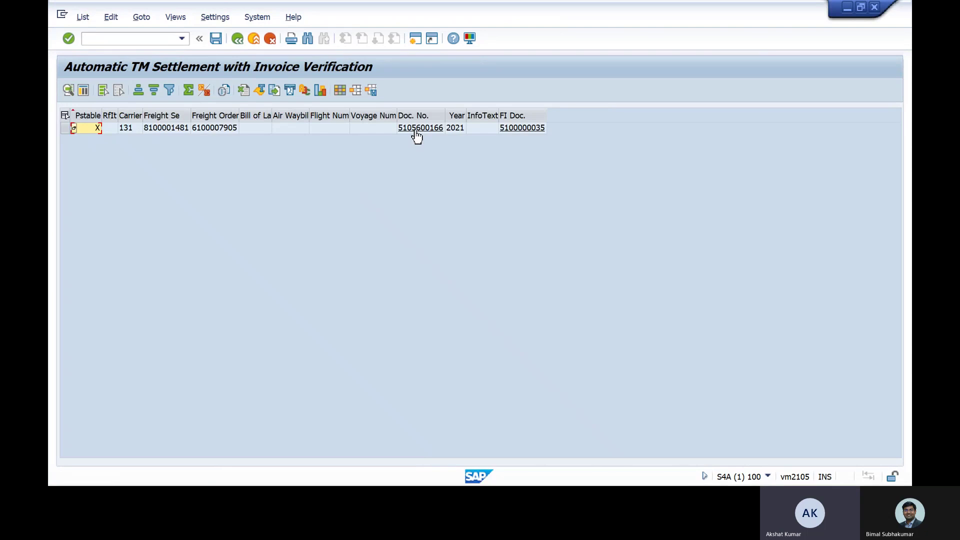
pyautogui.click(416, 131)
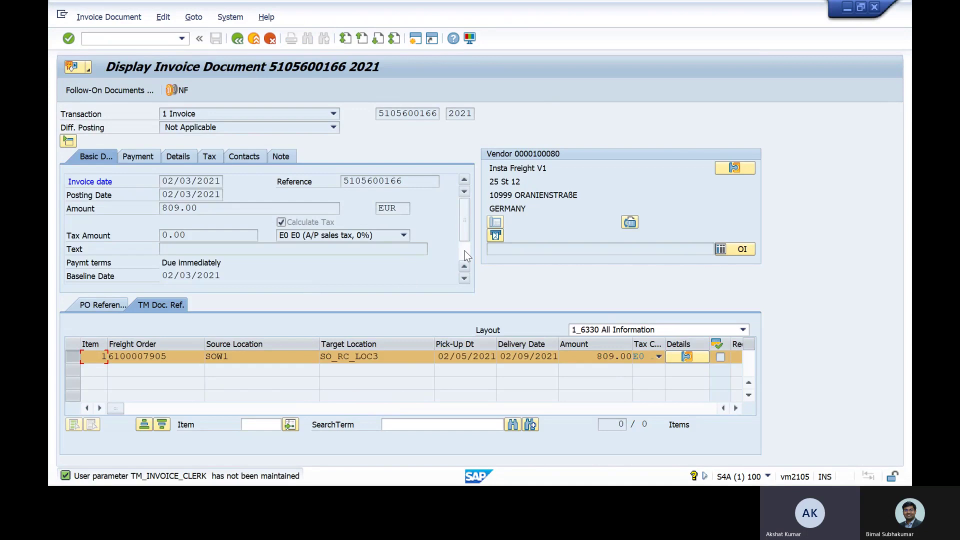
pyautogui.hotkey('alt', 'Tab')
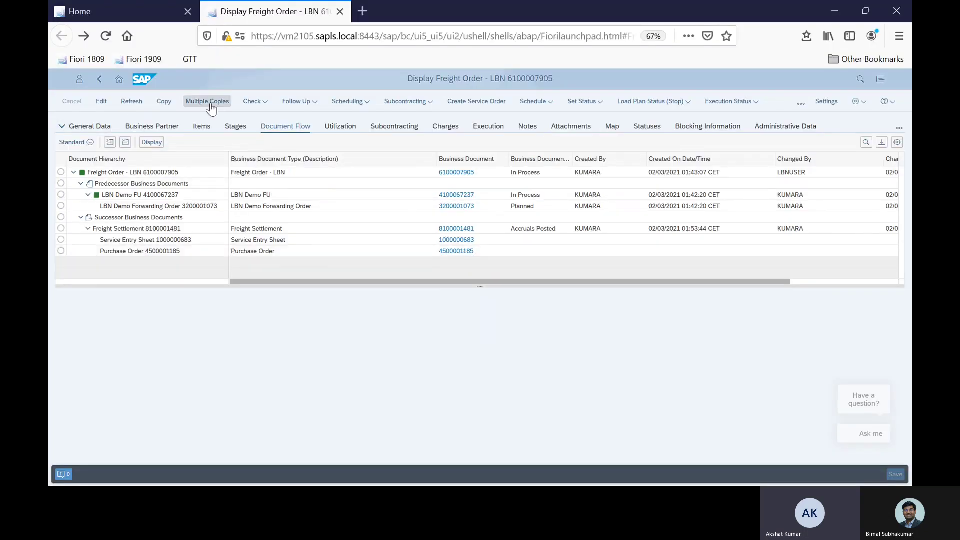
pyautogui.click(131, 101)
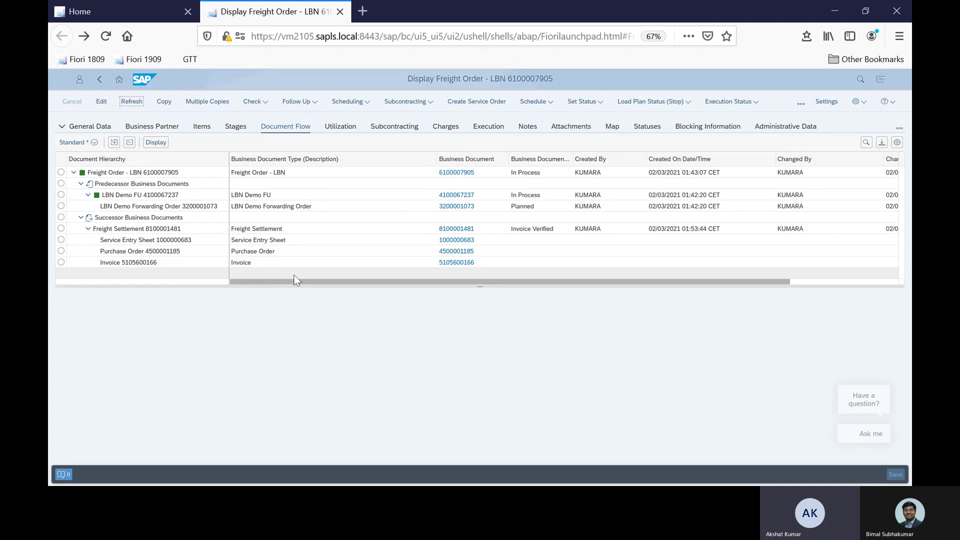
pyautogui.click(456, 262)
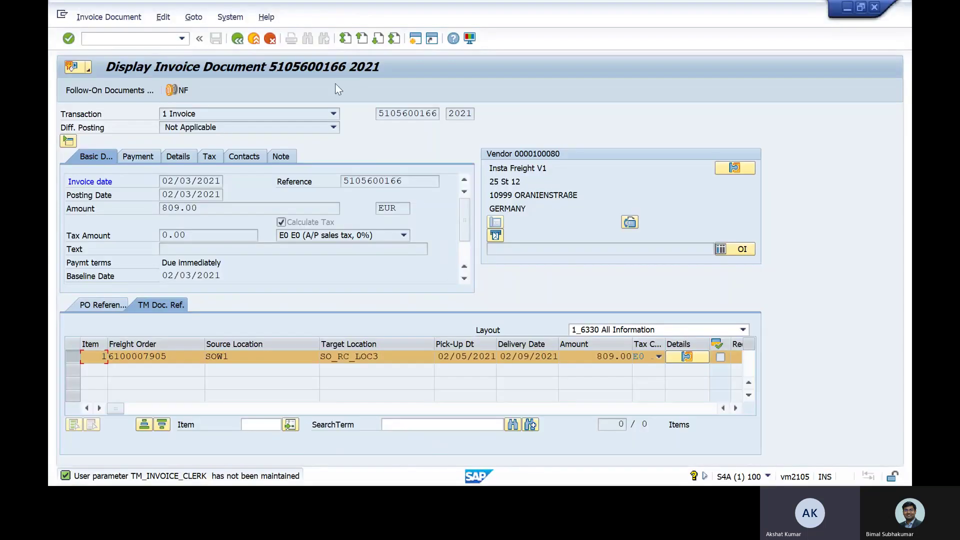
pyautogui.hotkey('alt', 'Tab')
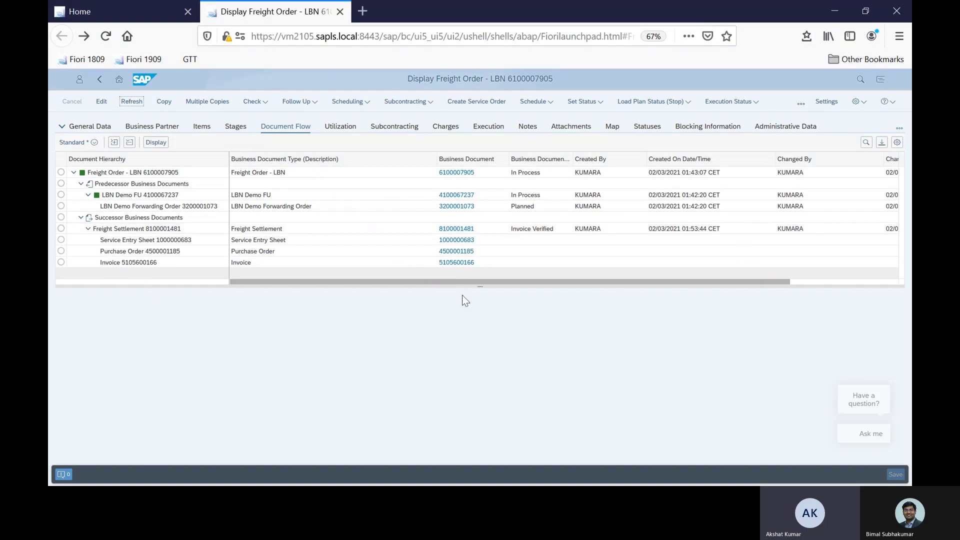